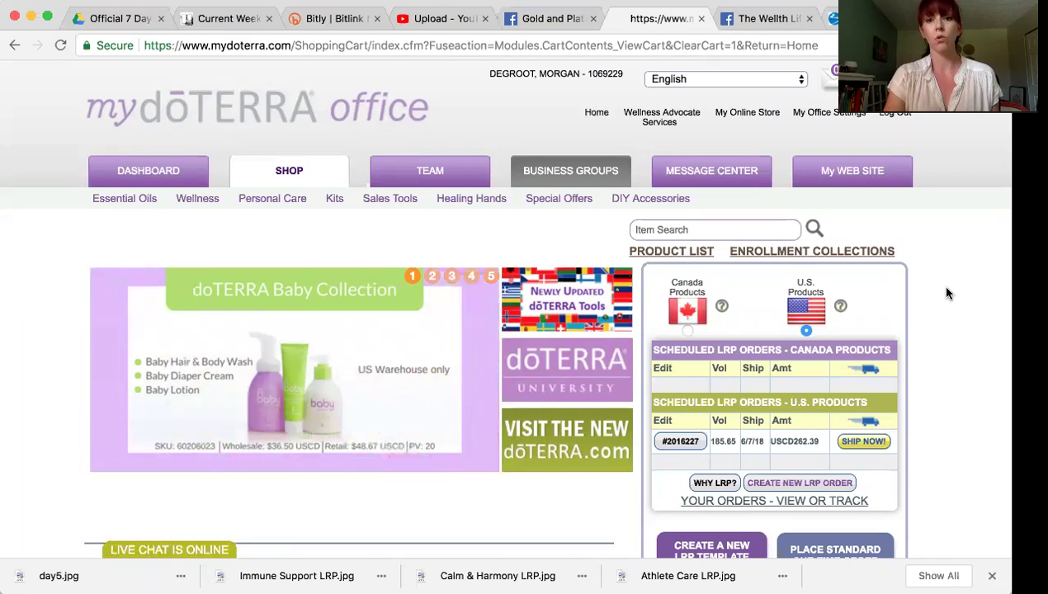
scroll(947, 292, "down", 2)
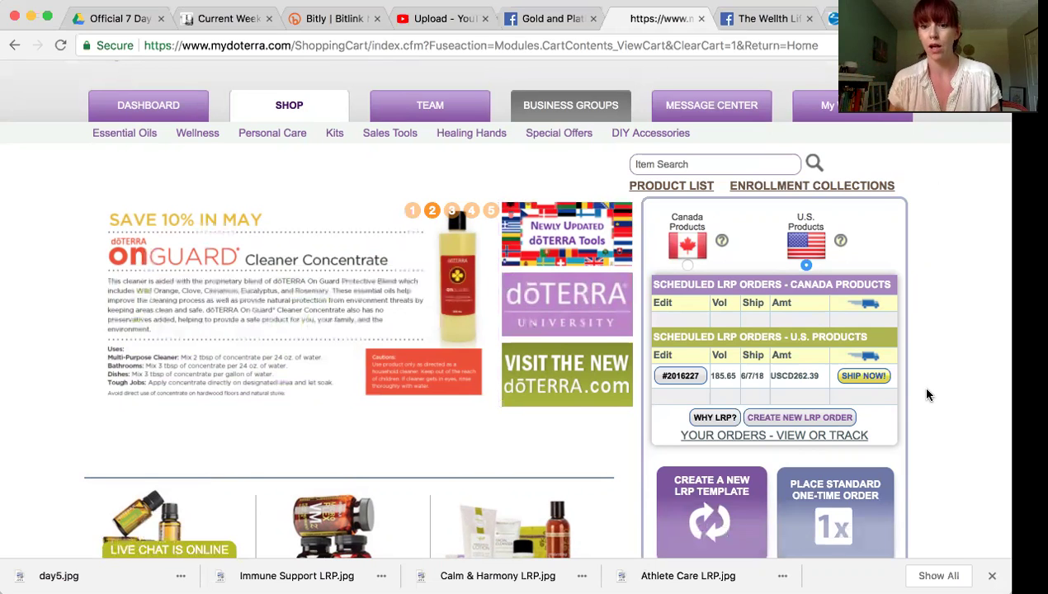
scroll(925, 394, "down", 2)
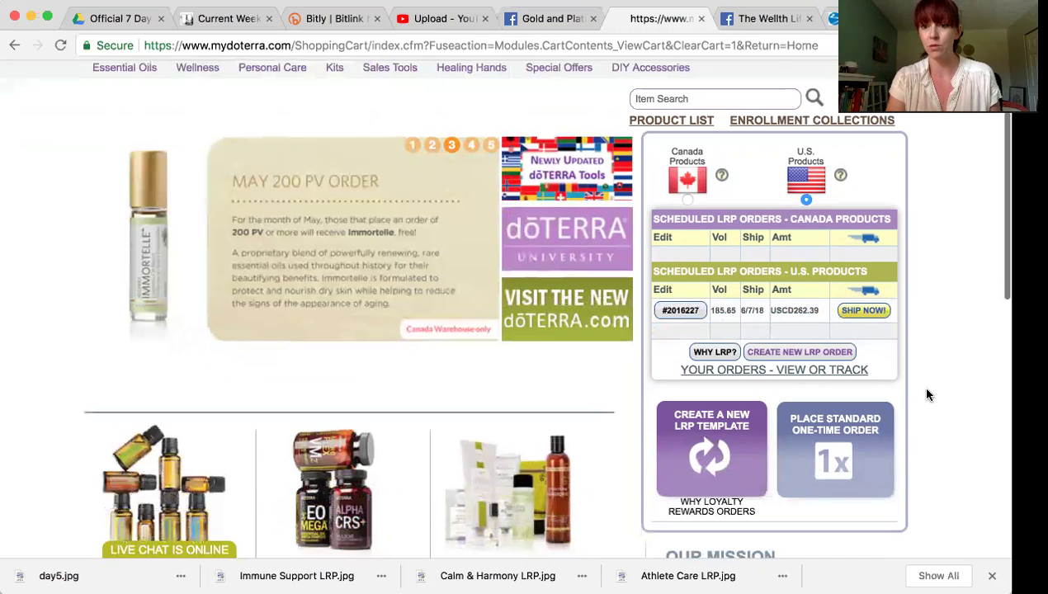
left_click(702, 456)
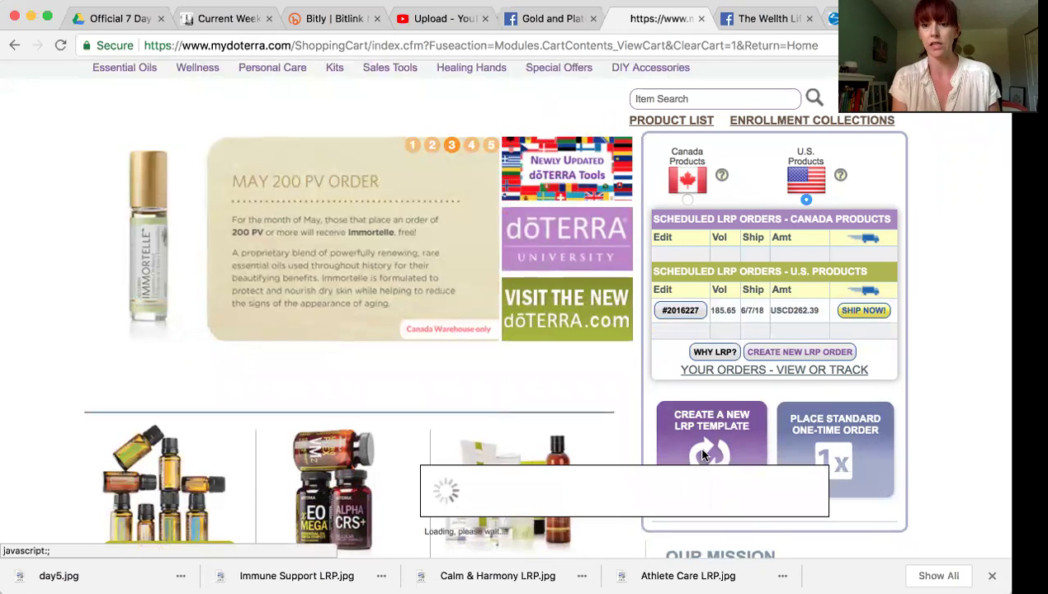
scroll(702, 455, "down", 5)
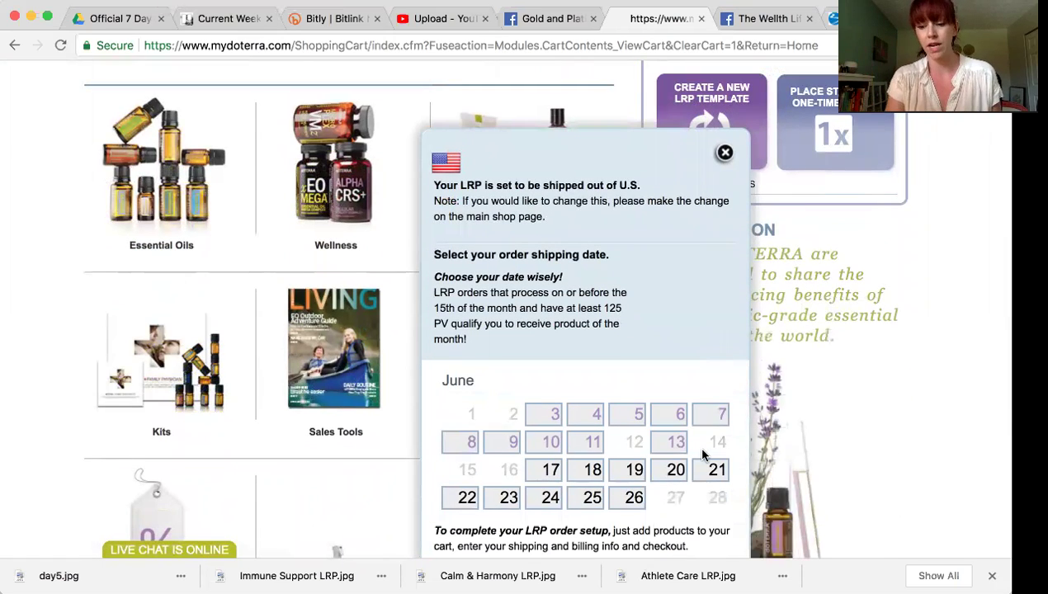
scroll(702, 453, "up", 8)
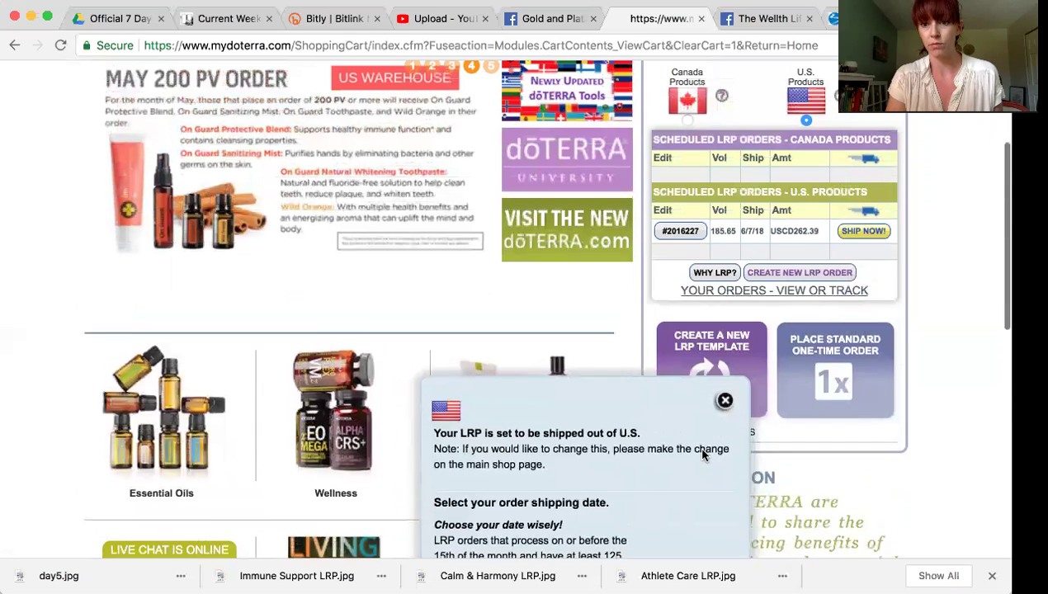
scroll(702, 452, "up", 1)
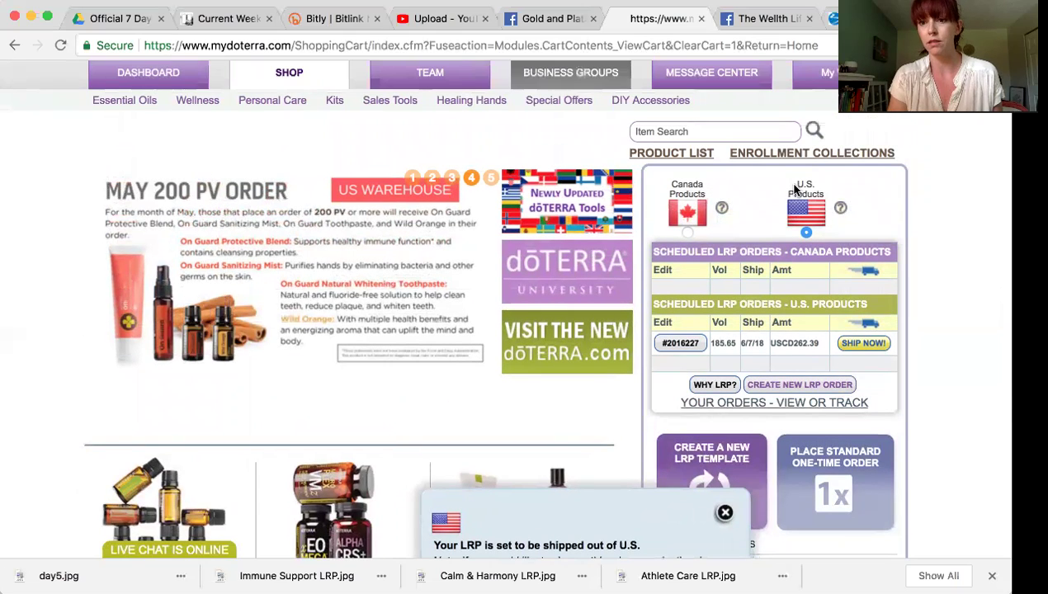
left_click(724, 512)
- Switch the shop to Canada products and start creating a new LRP template
left_click(687, 231)
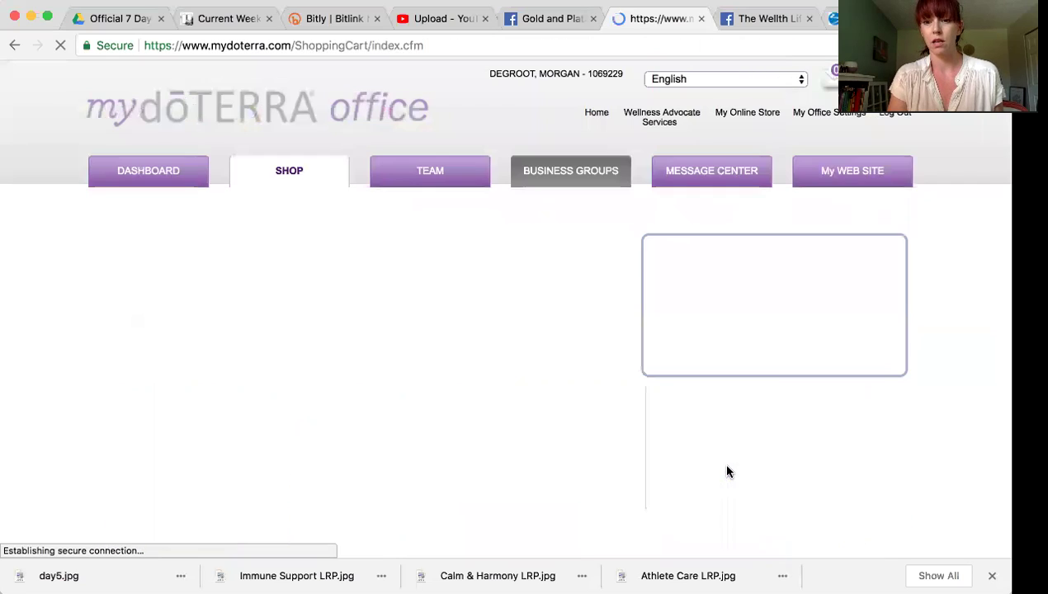
scroll(709, 371, "down", 1)
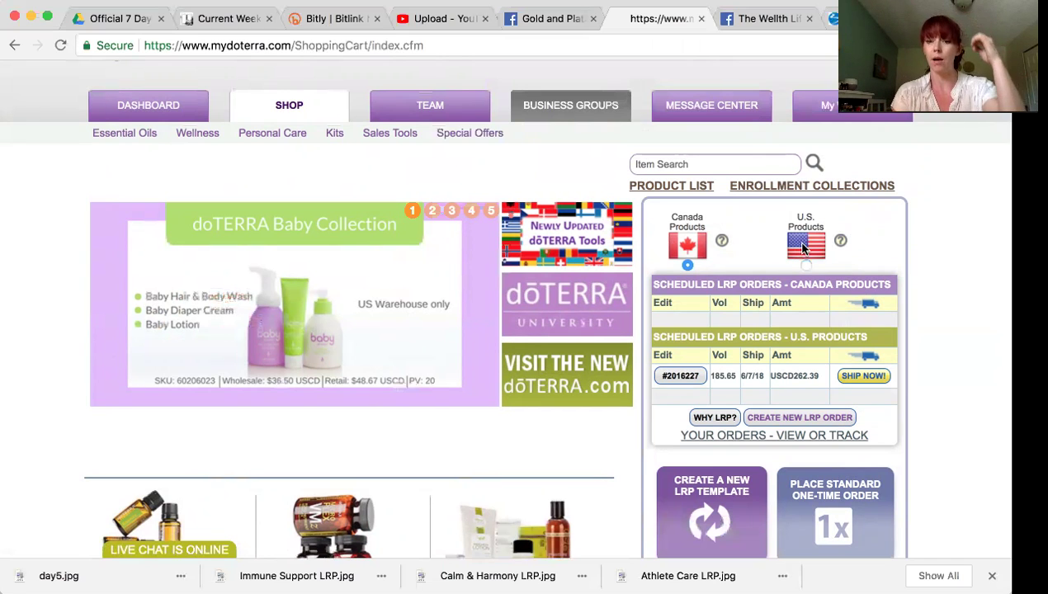
left_click(734, 518)
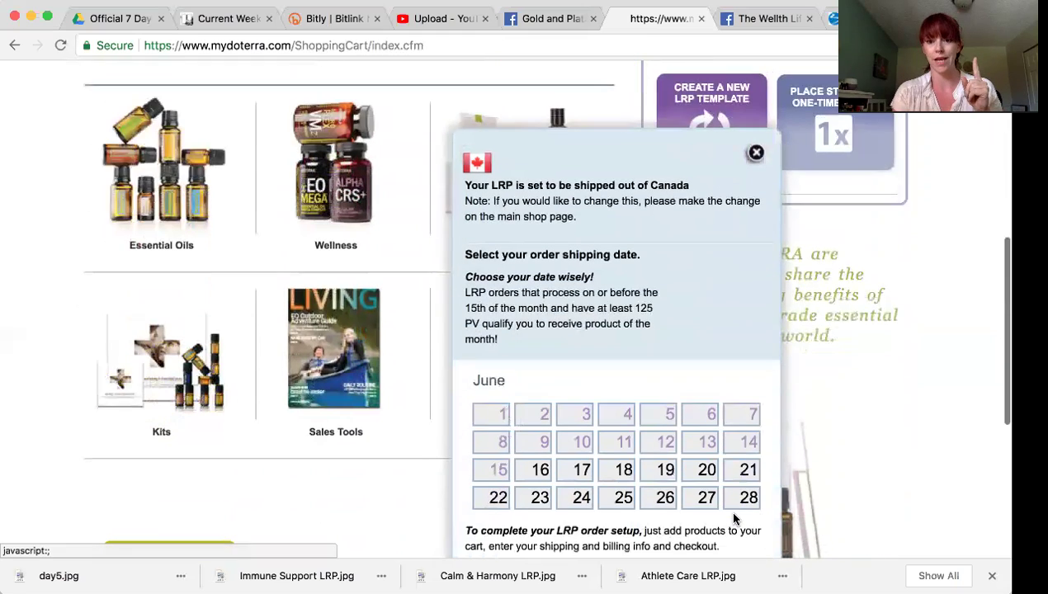
- Choose June 5 as the LRP order's shipping date and continue to adding products to the cart
scroll(734, 518, "down", 3)
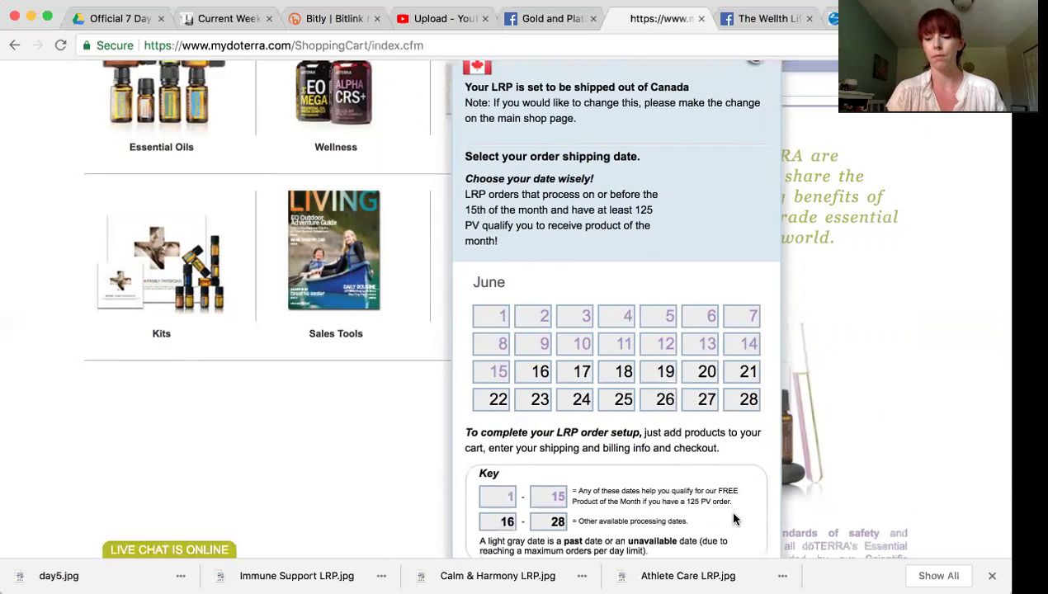
scroll(727, 508, "down", 2)
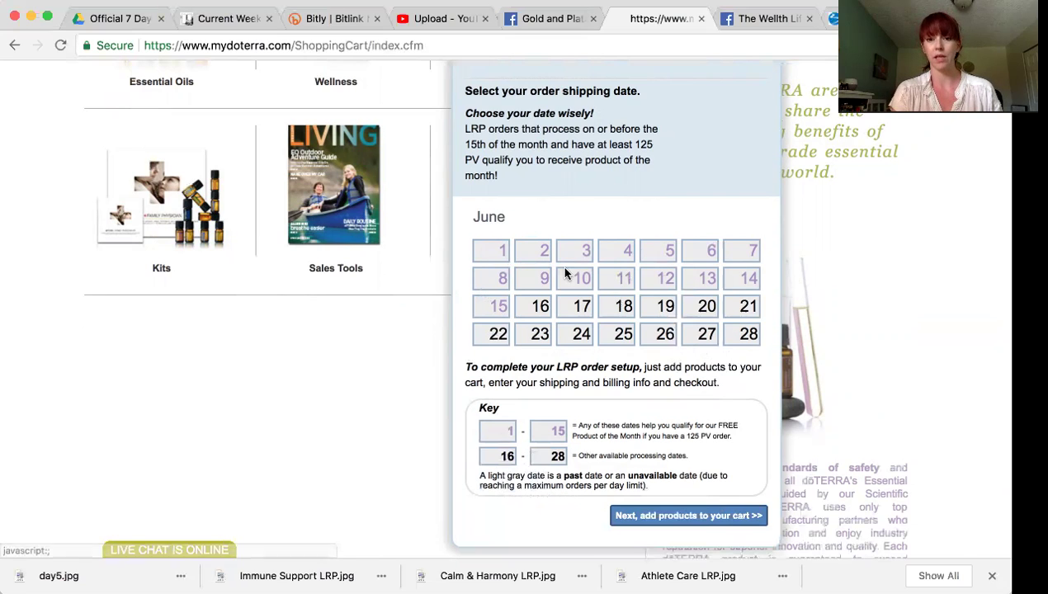
left_click(734, 280)
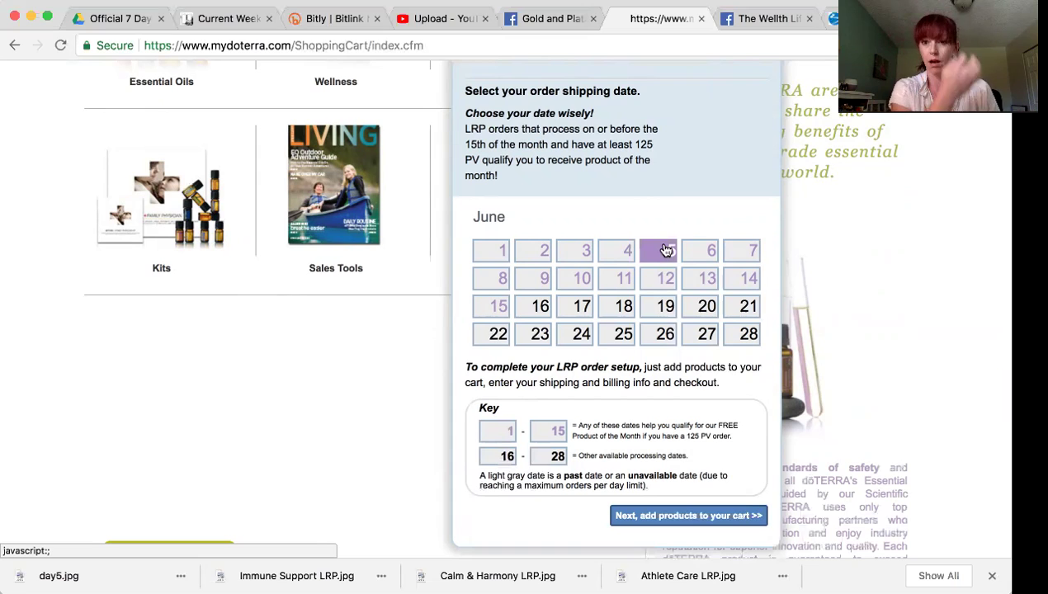
left_click(684, 516)
- Open the On Guard product category within Essential Oils
scroll(684, 520, "up", 2)
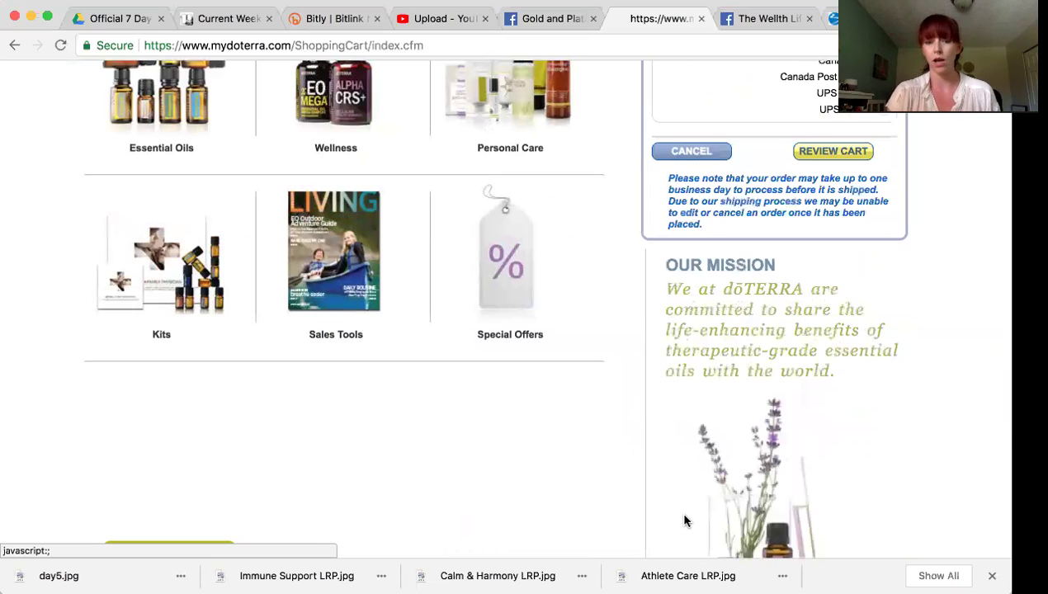
scroll(684, 520, "up", 3)
scroll(684, 520, "up", 5)
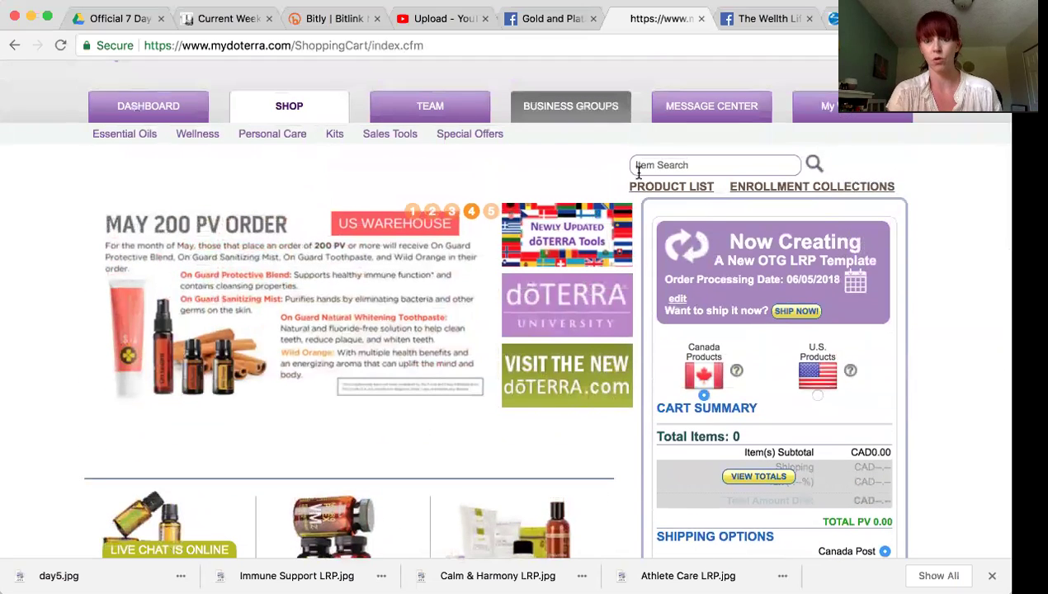
scroll(588, 192, "down", 2)
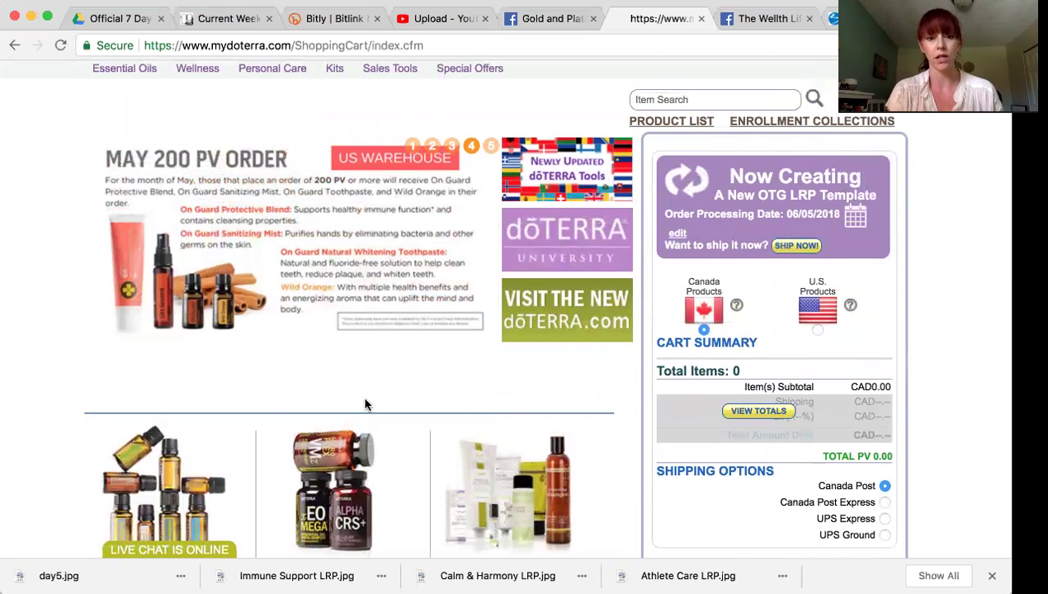
scroll(396, 437, "down", 3)
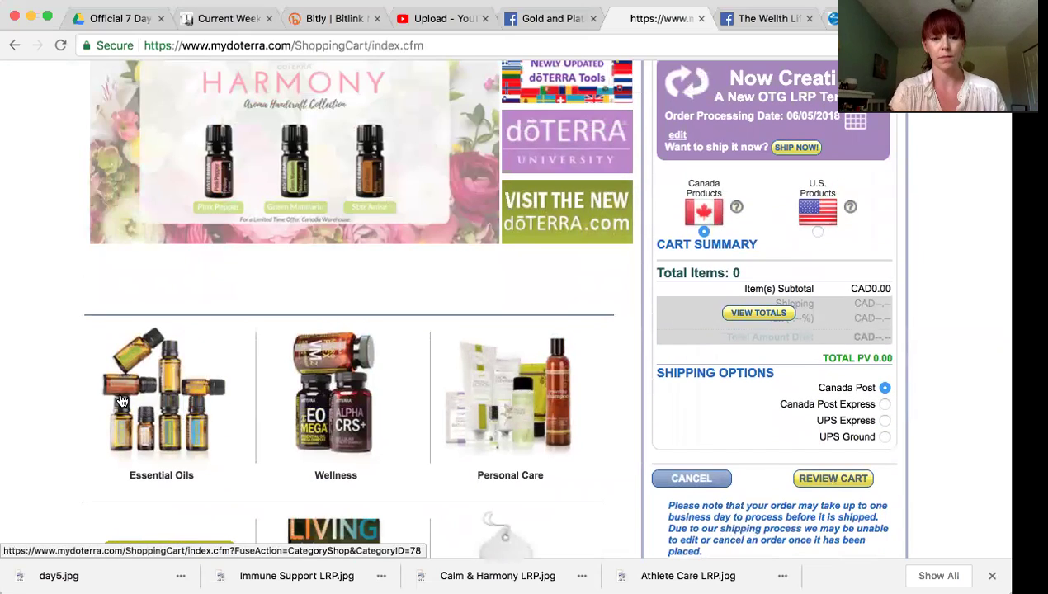
left_click(121, 401)
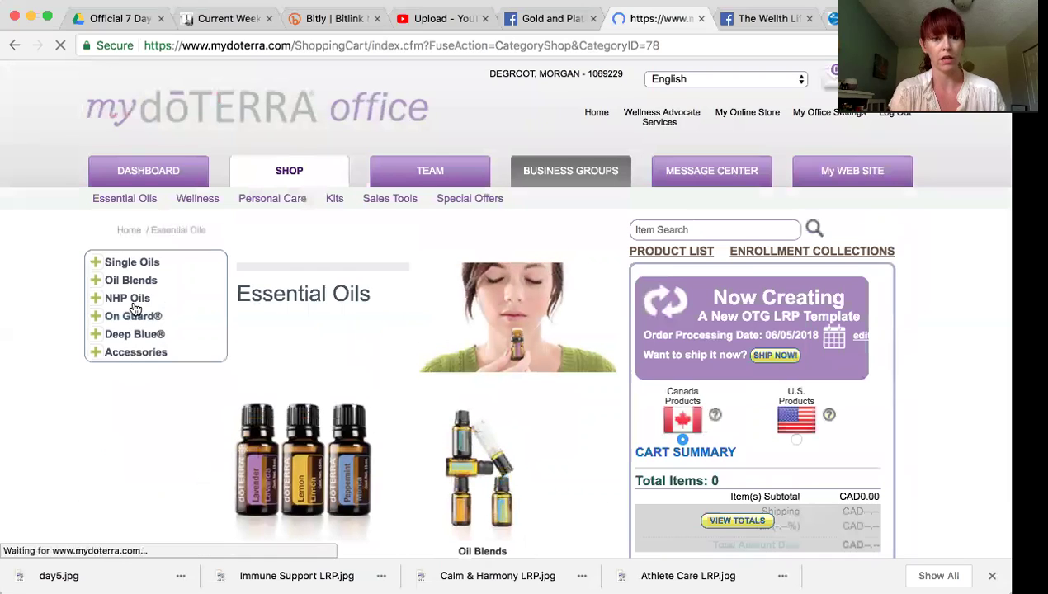
left_click(133, 318)
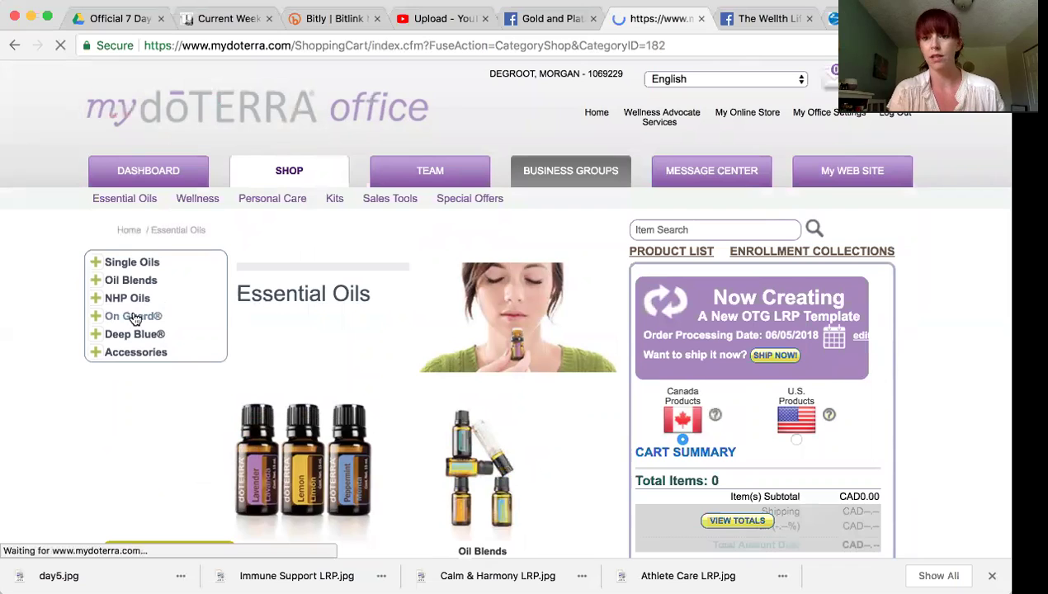
- Add one On Guard Laundry Detergent to the LRP cart
scroll(134, 318, "down", 5)
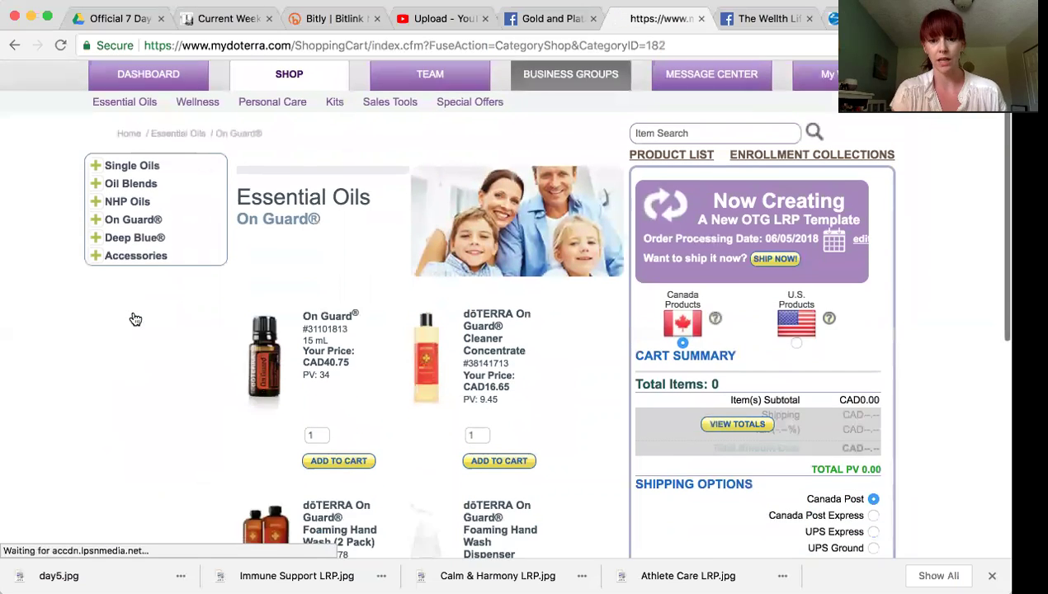
scroll(135, 318, "down", 4)
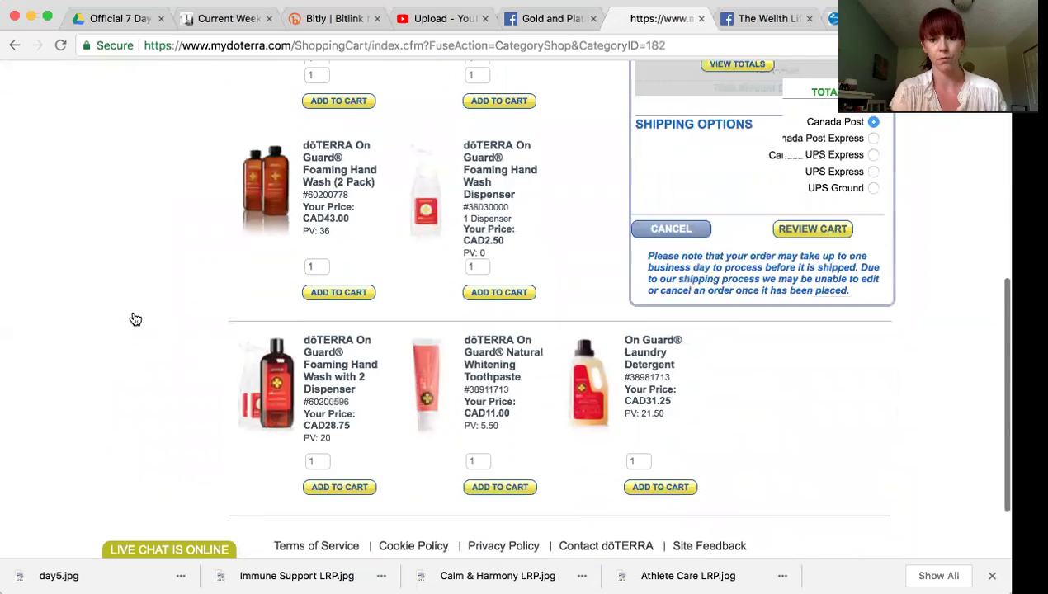
left_click(678, 393)
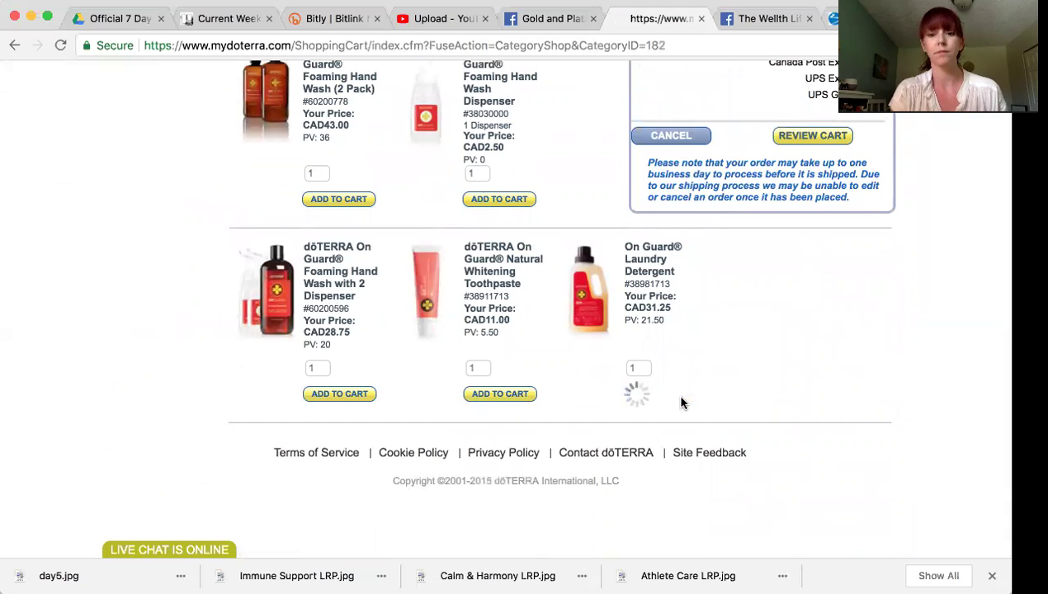
- Open the Essential Skin Care category within Personal Care
scroll(681, 402, "up", 10)
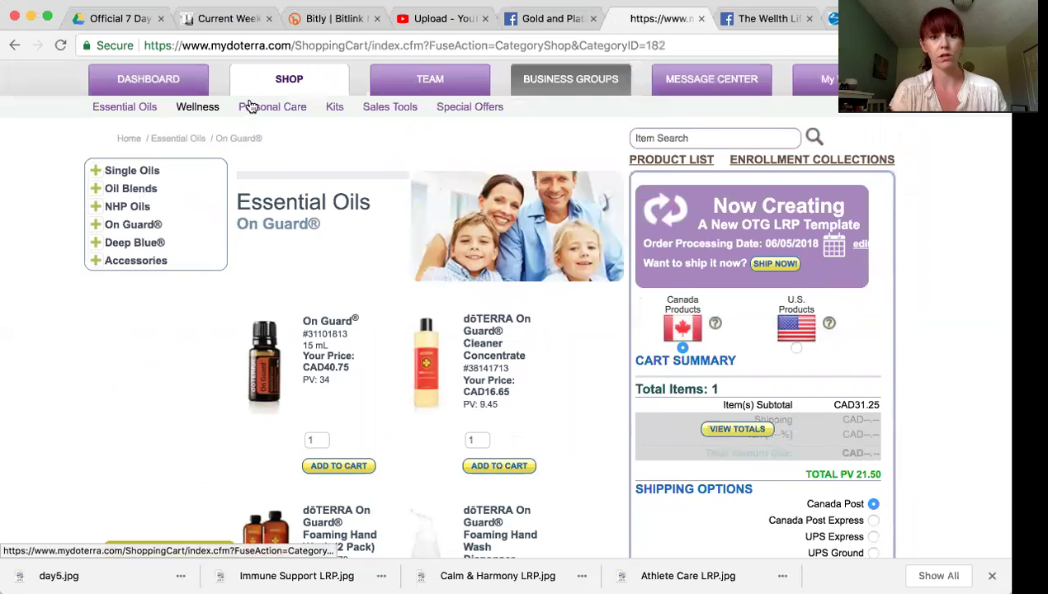
left_click(272, 112)
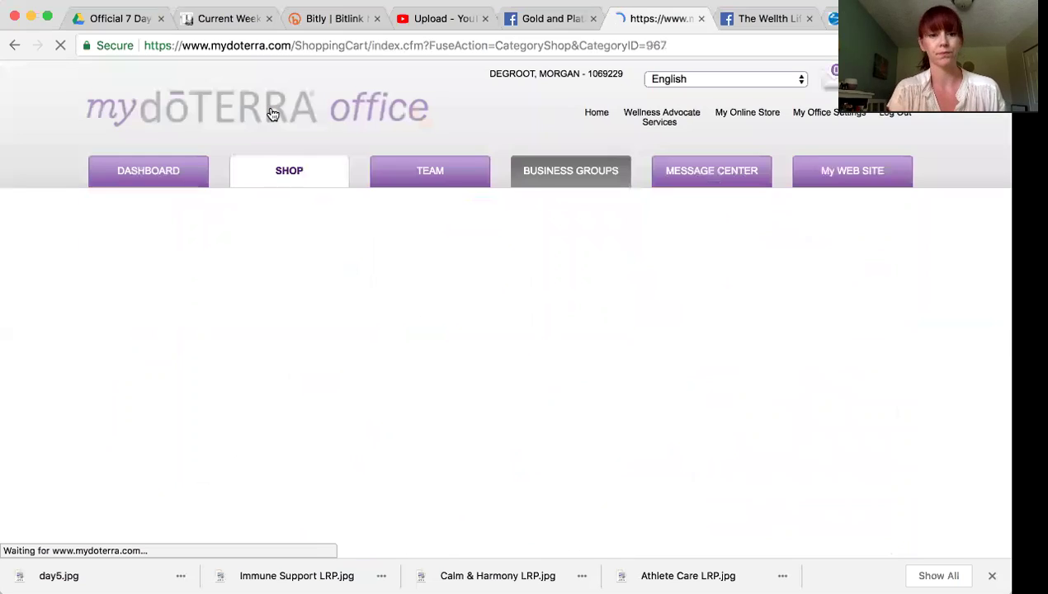
scroll(272, 114, "down", 1)
scroll(272, 116, "down", 2)
left_click(474, 444)
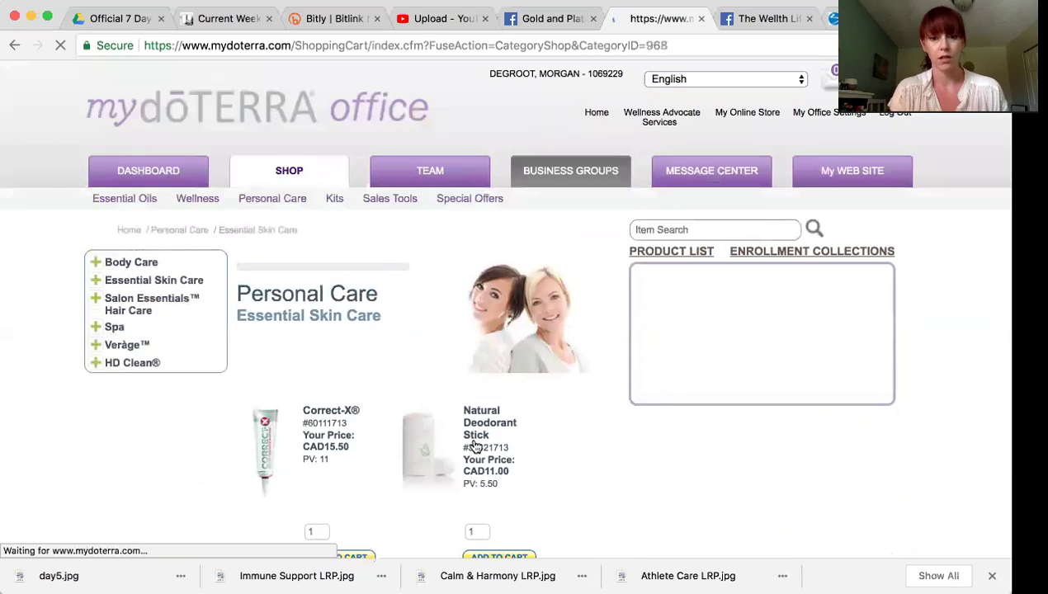
- Add one Anti-Aging Moisturizer to the LRP cart
scroll(474, 445, "down", 4)
scroll(475, 445, "down", 7)
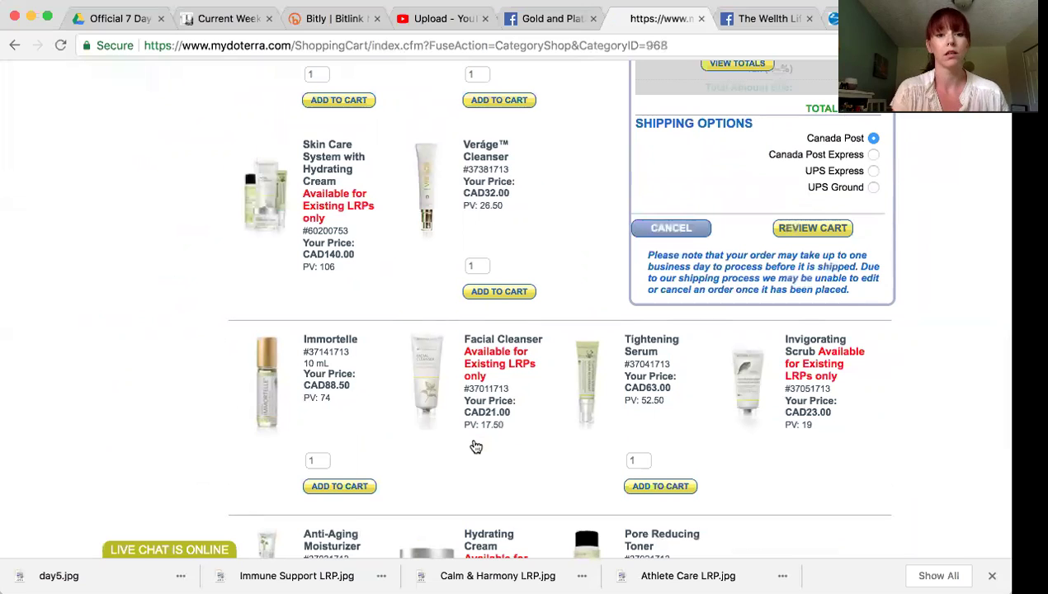
scroll(494, 256, "down", 4)
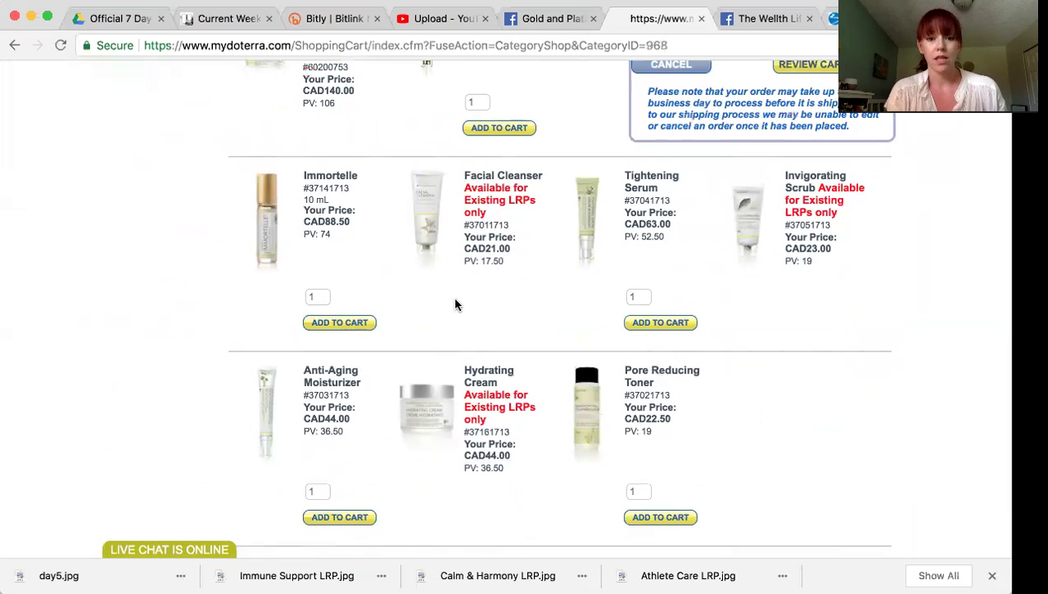
left_click(339, 518)
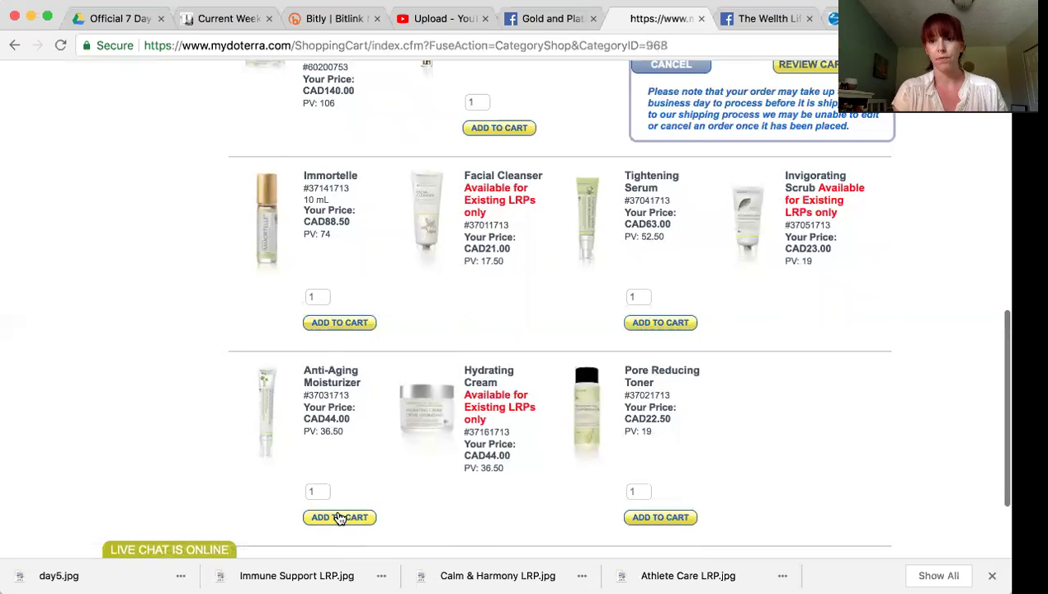
- Add one Salon Essentials Shampoo & Conditioner set from the Salon Essentials Hair Care category to the cart
scroll(339, 518, "up", 5)
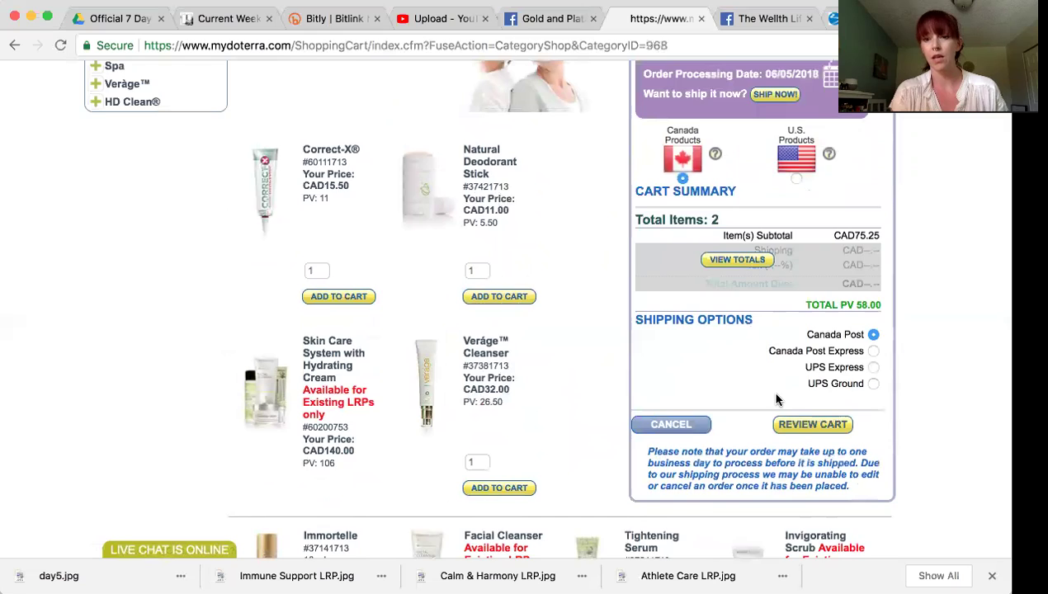
scroll(780, 402, "up", 3)
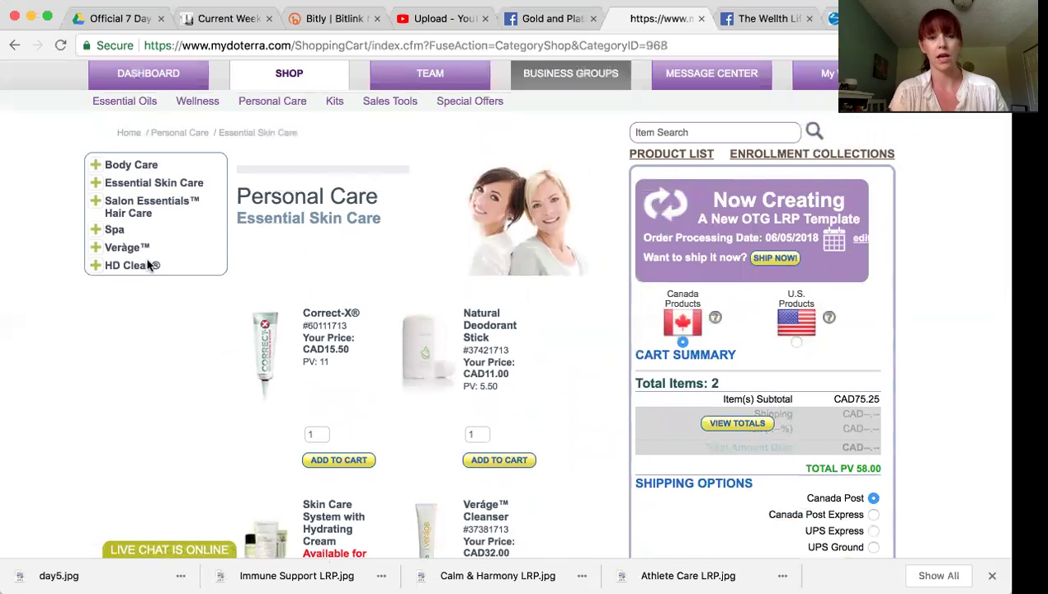
left_click(133, 211)
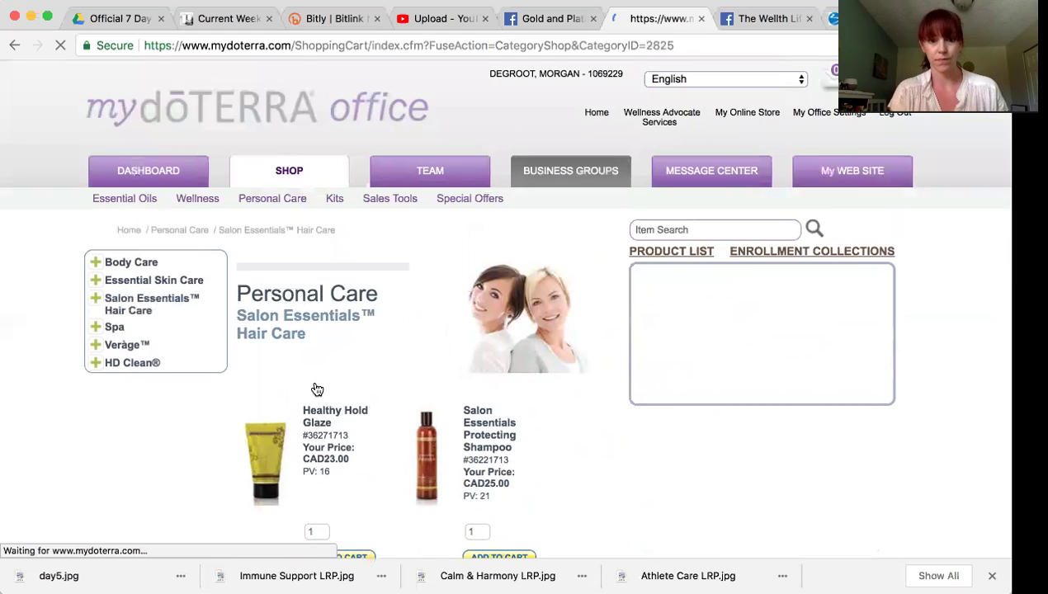
scroll(313, 388, "down", 4)
scroll(316, 389, "down", 2)
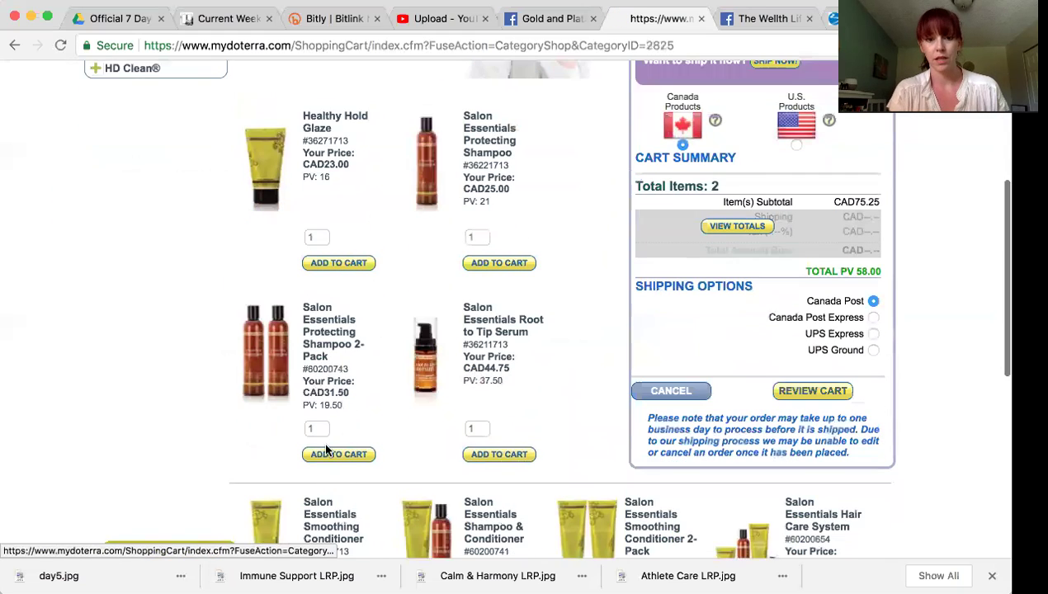
scroll(439, 428, "down", 2)
left_click(503, 551)
- Search the shop for "pepper" and open the Peppermint NHP 15ml product page
scroll(507, 553, "up", 2)
scroll(507, 551, "up", 5)
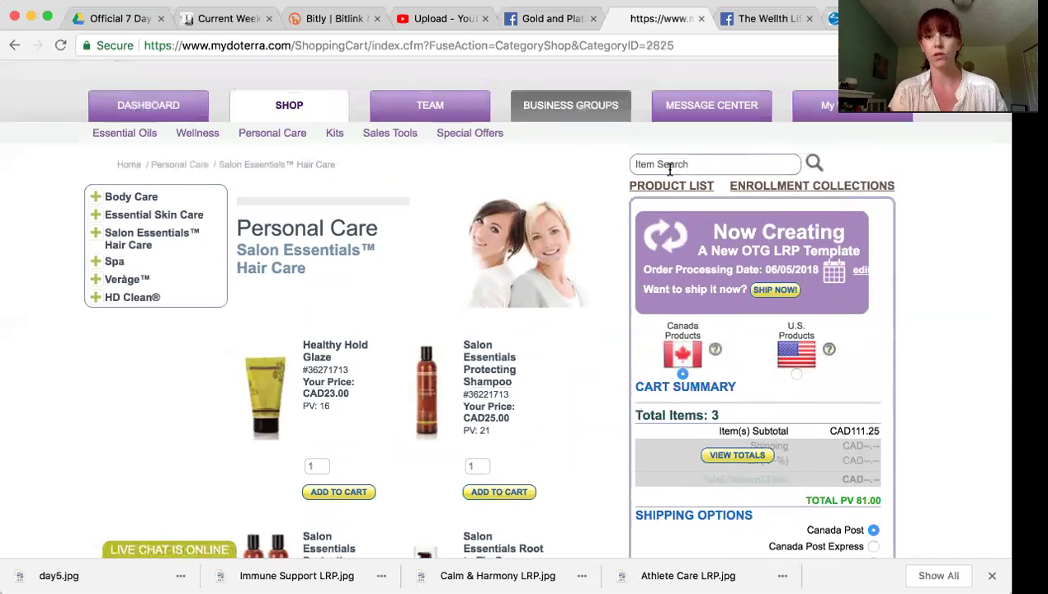
left_click(670, 168)
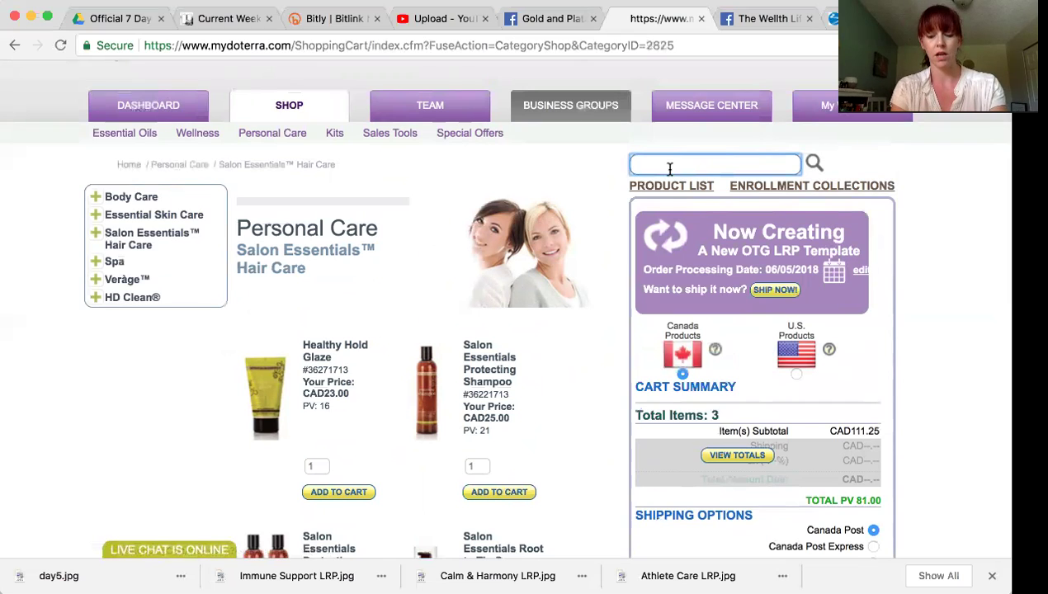
type("pepper")
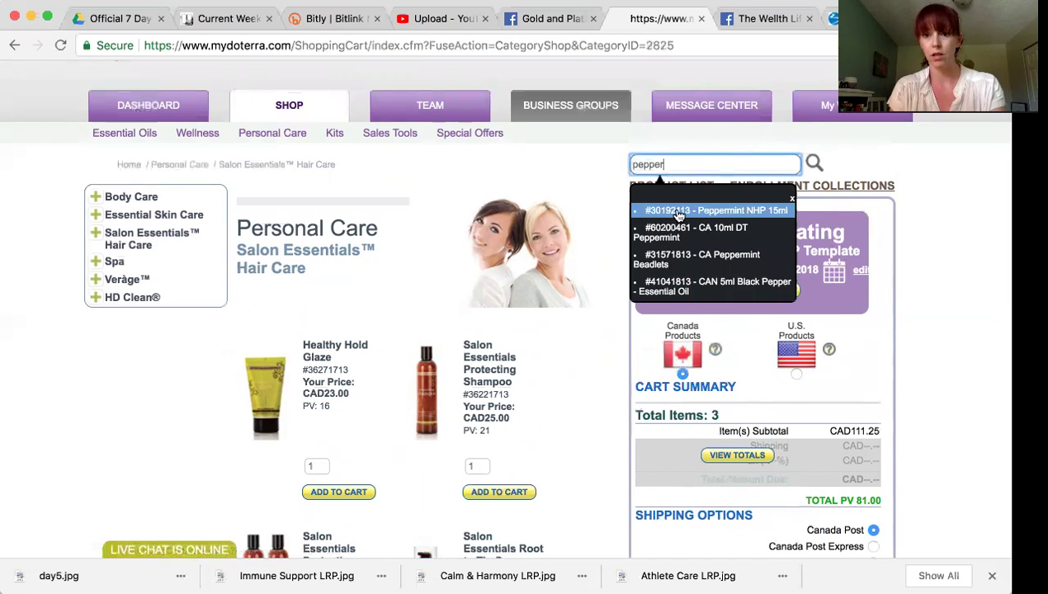
left_click(678, 212)
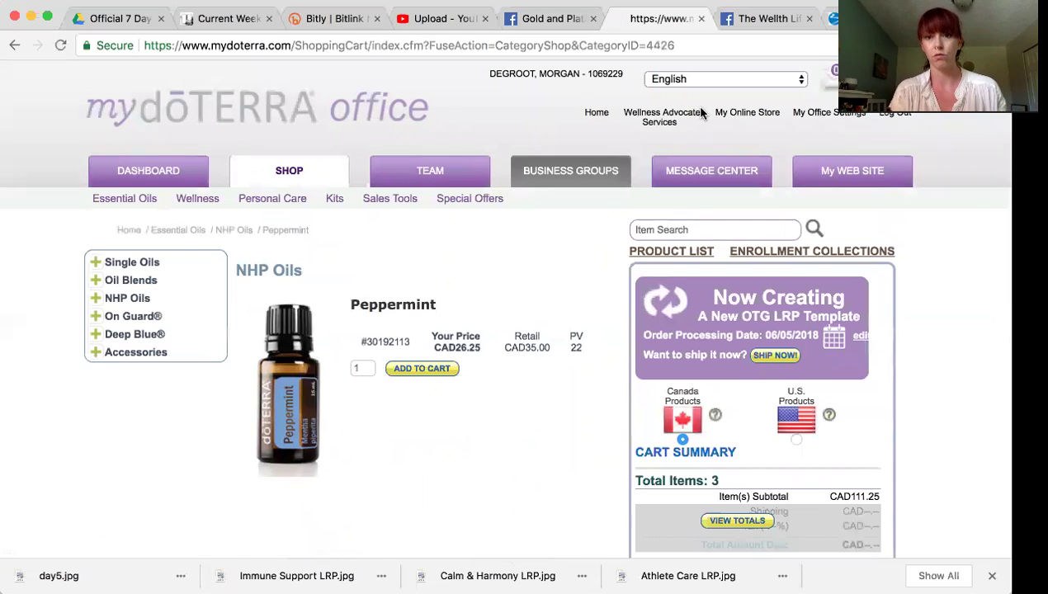
- Add one Peppermint NHP 15ml to the LRP cart
mouse_move(694, 117)
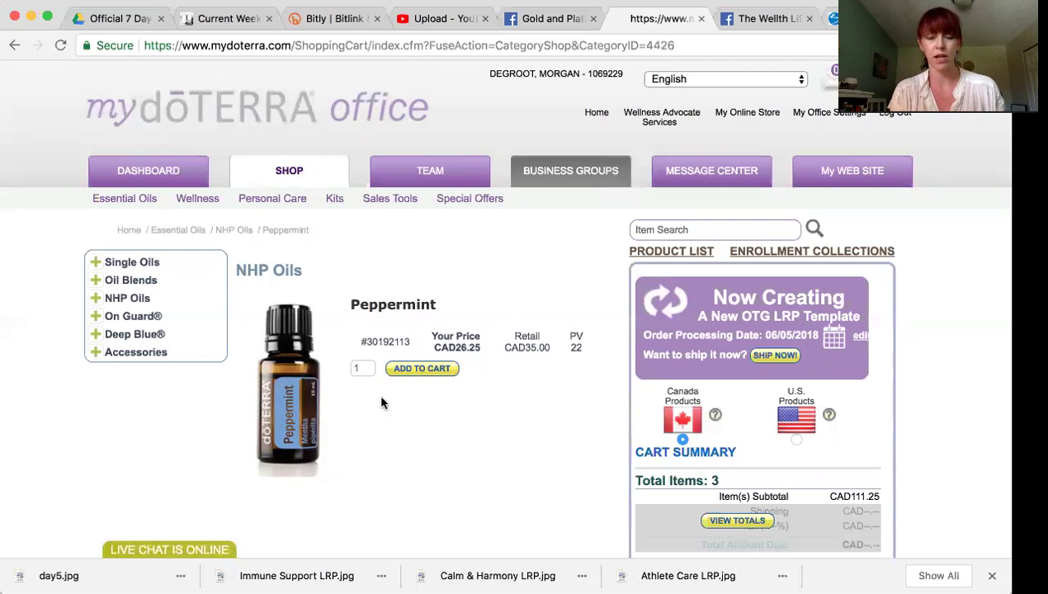
scroll(420, 453, "down", 3)
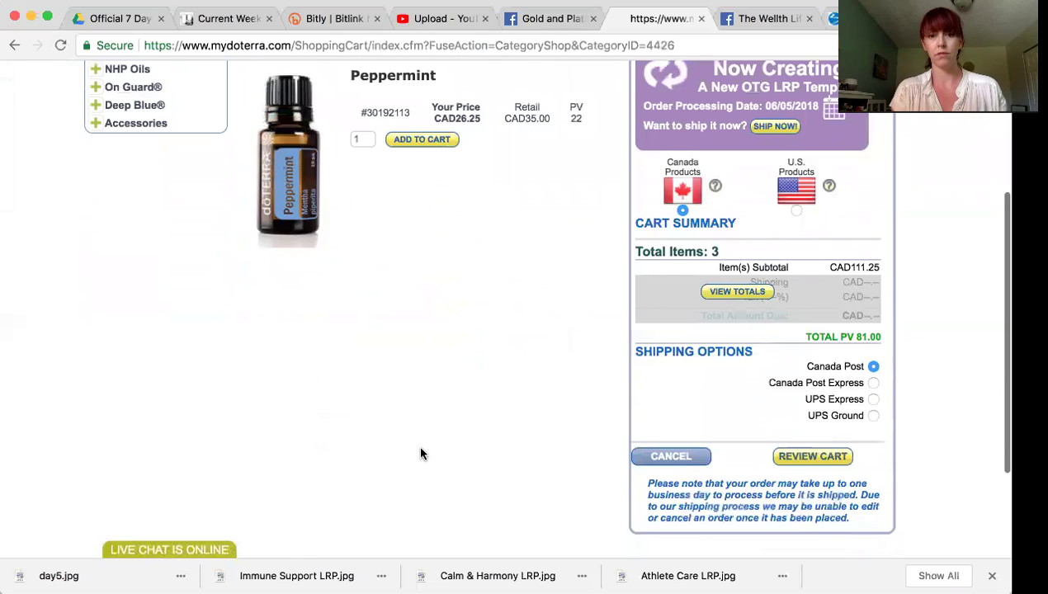
scroll(420, 453, "up", 3)
scroll(363, 425, "up", 2)
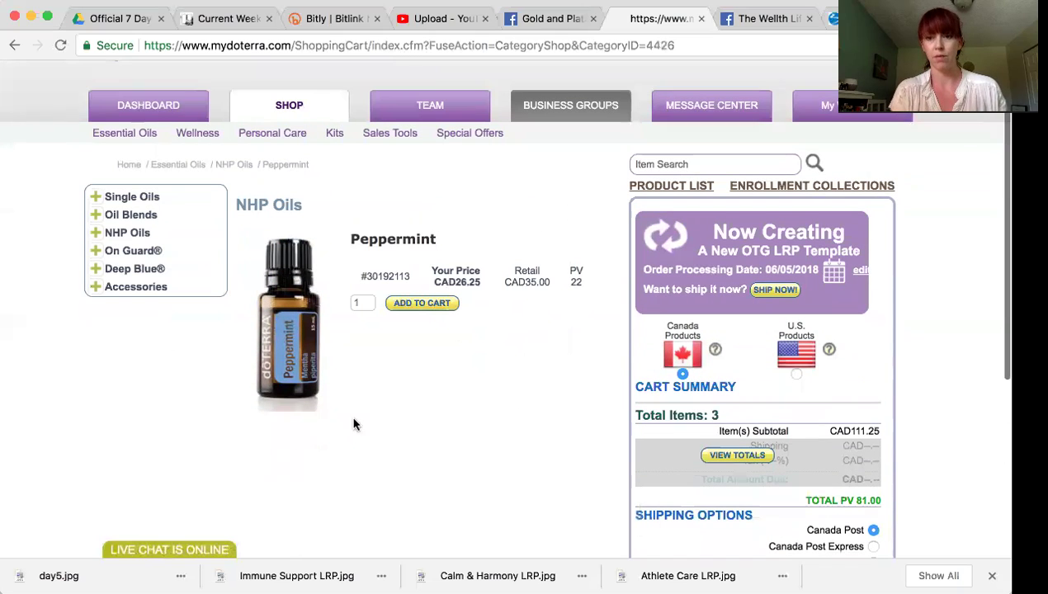
left_click(421, 303)
- Open the cart for review and set the order's ship-to address to the saved address
scroll(423, 311, "down", 4)
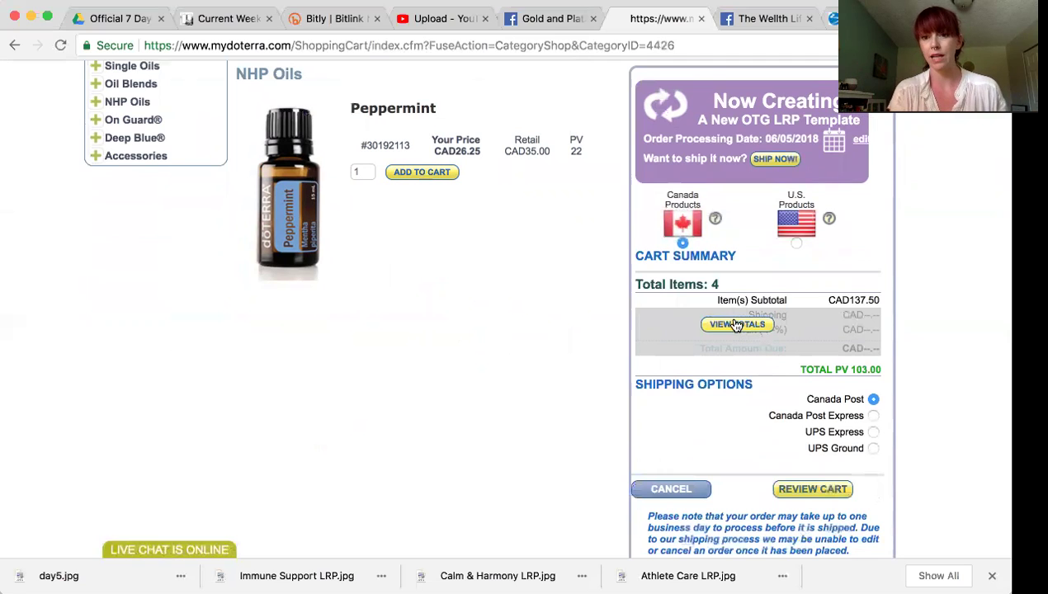
left_click(813, 490)
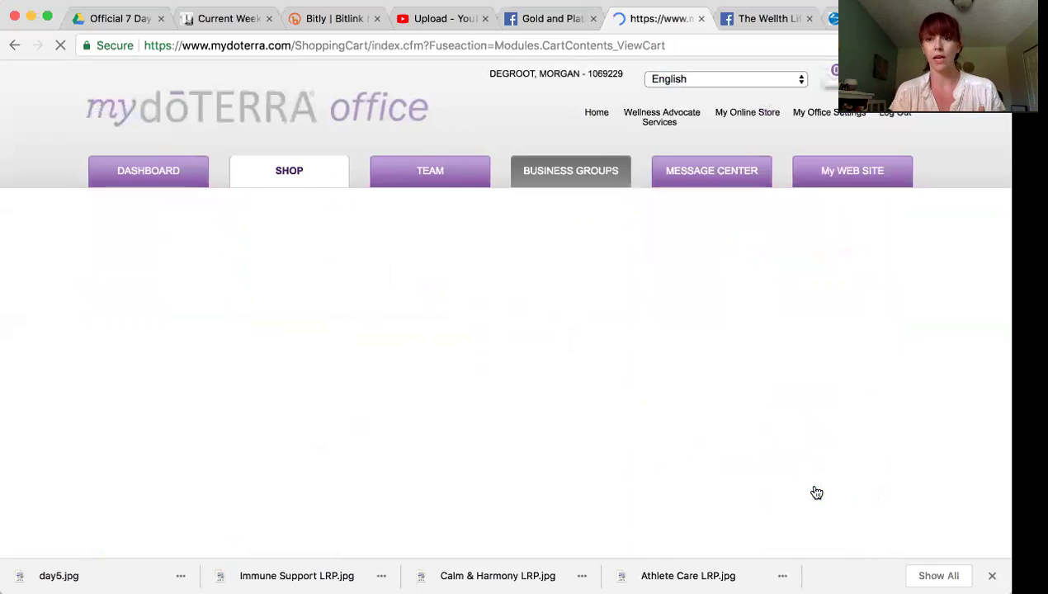
scroll(816, 492, "down", 3)
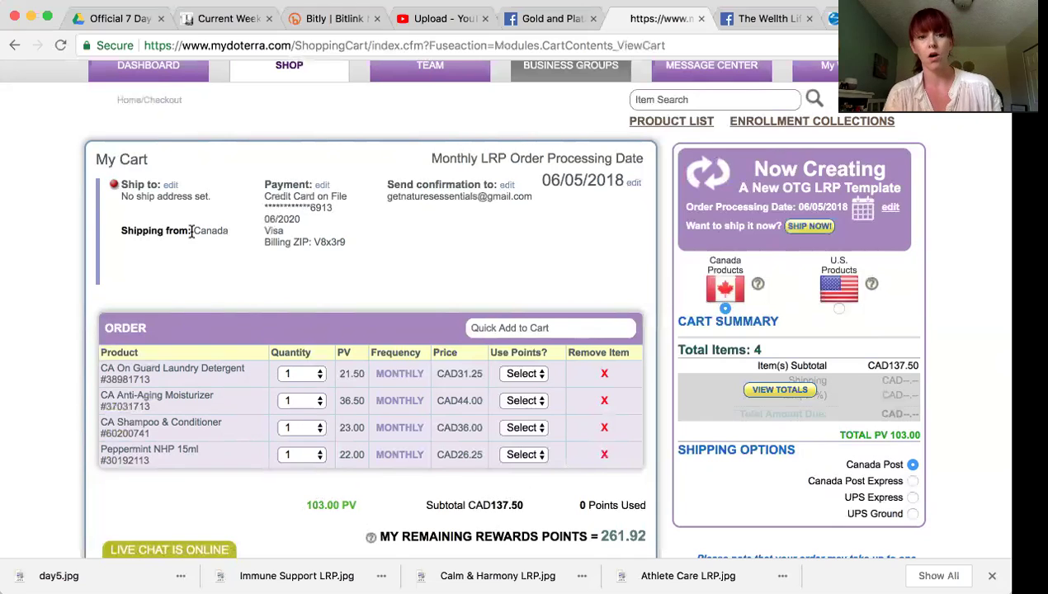
left_click(170, 186)
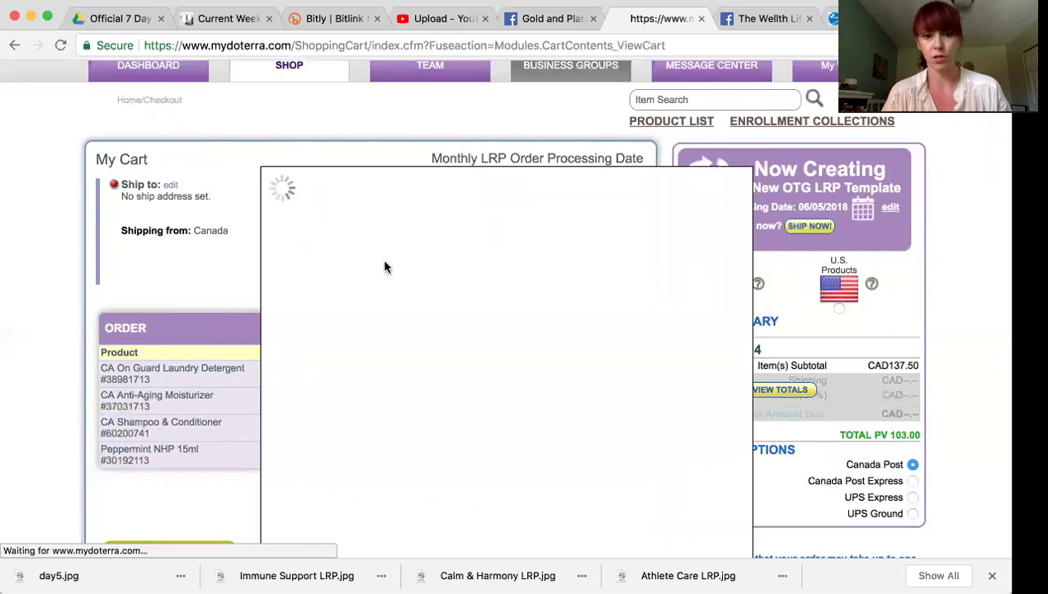
left_click(335, 221)
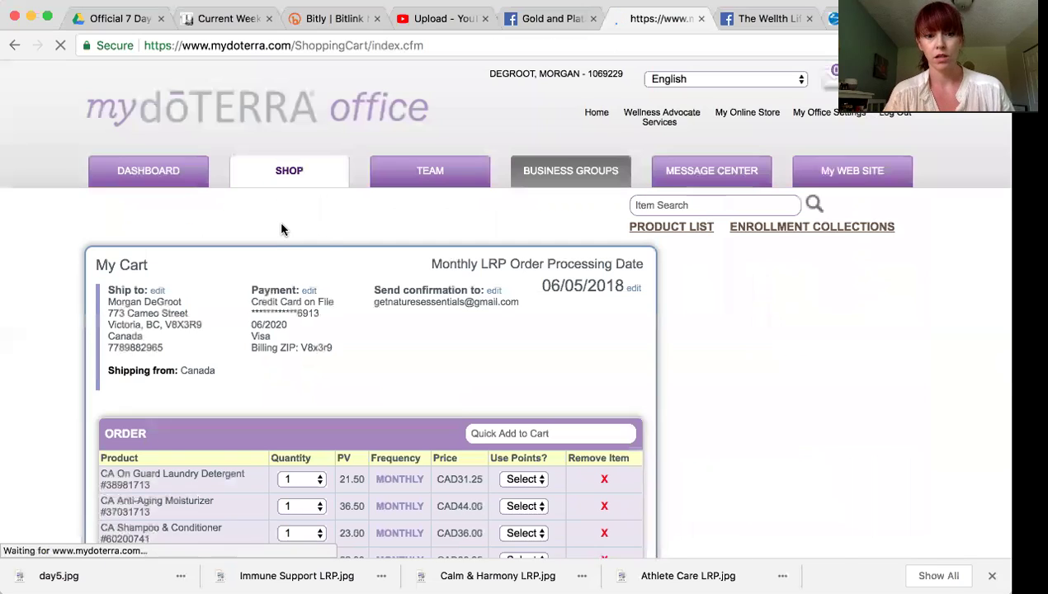
- Check the cart contents and save the new Canada LRP order template without continuing to checkout
scroll(281, 228, "down", 2)
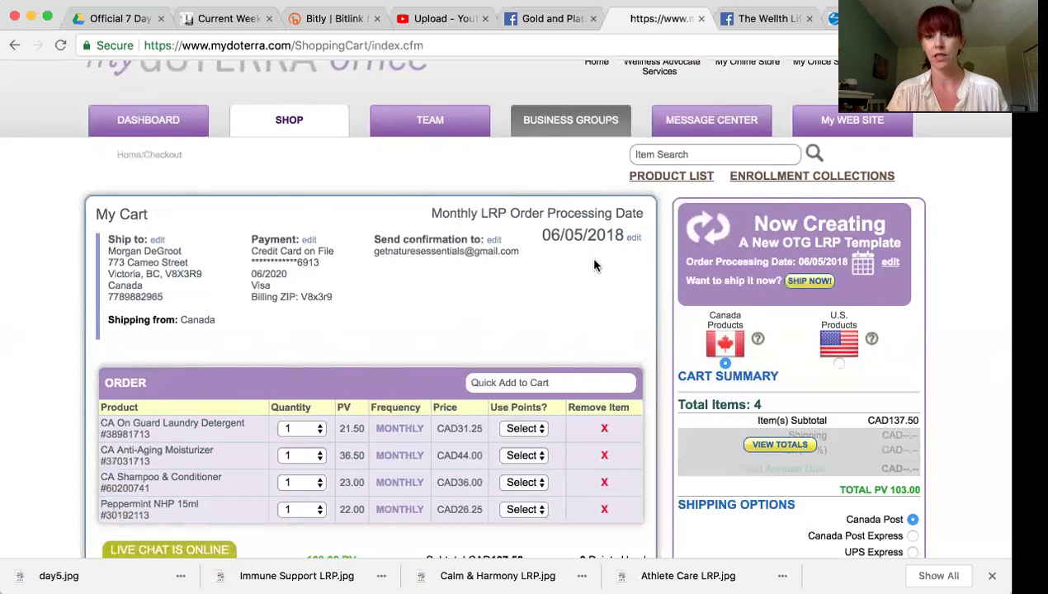
scroll(592, 264, "down", 5)
scroll(594, 264, "down", 1)
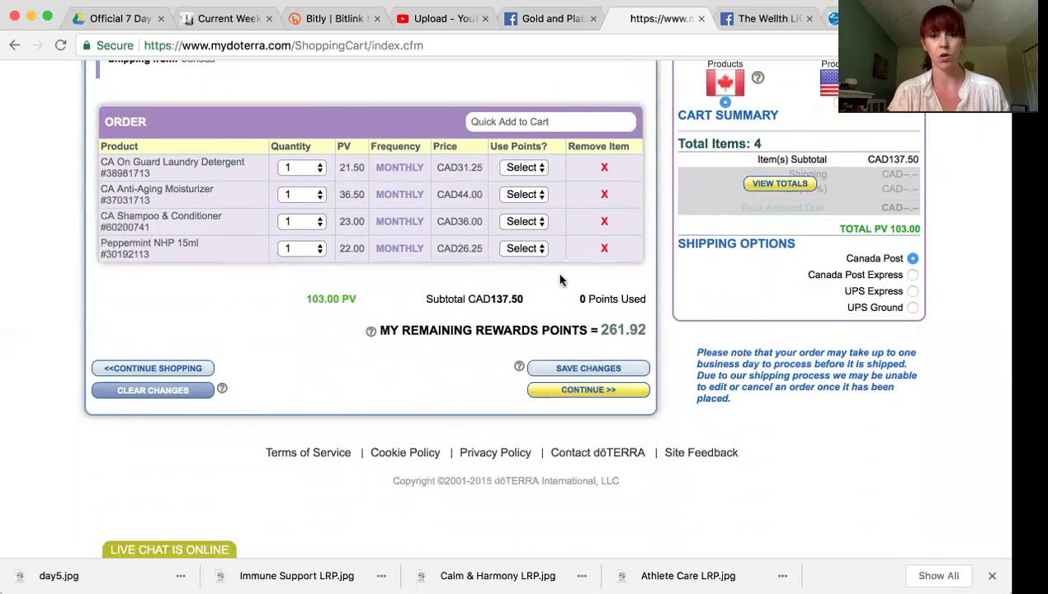
scroll(560, 279, "up", 3)
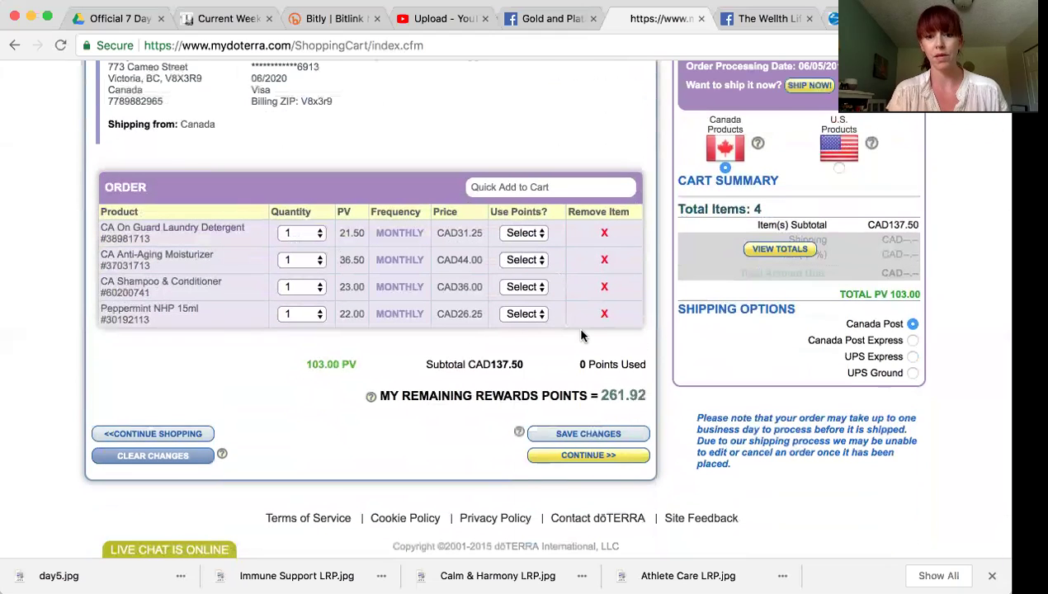
scroll(581, 334, "up", 2)
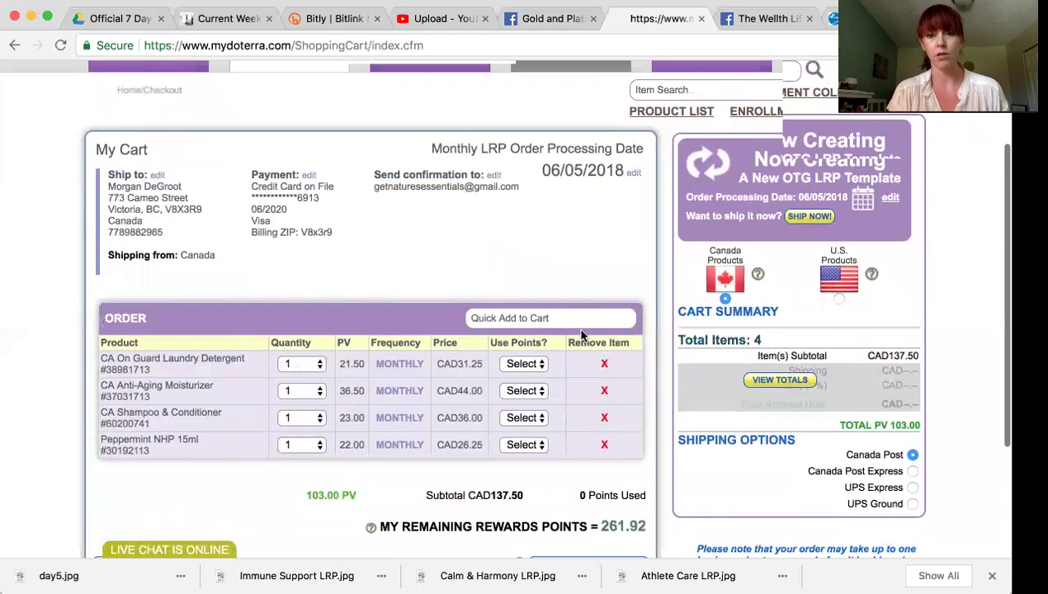
scroll(582, 335, "down", 3)
scroll(580, 335, "down", 1)
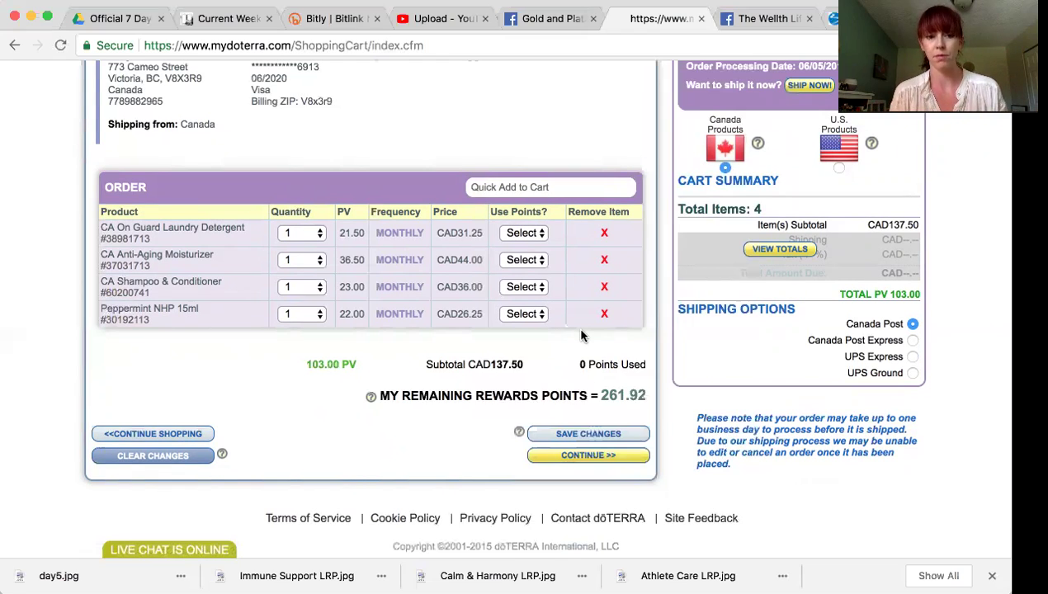
left_click(607, 437)
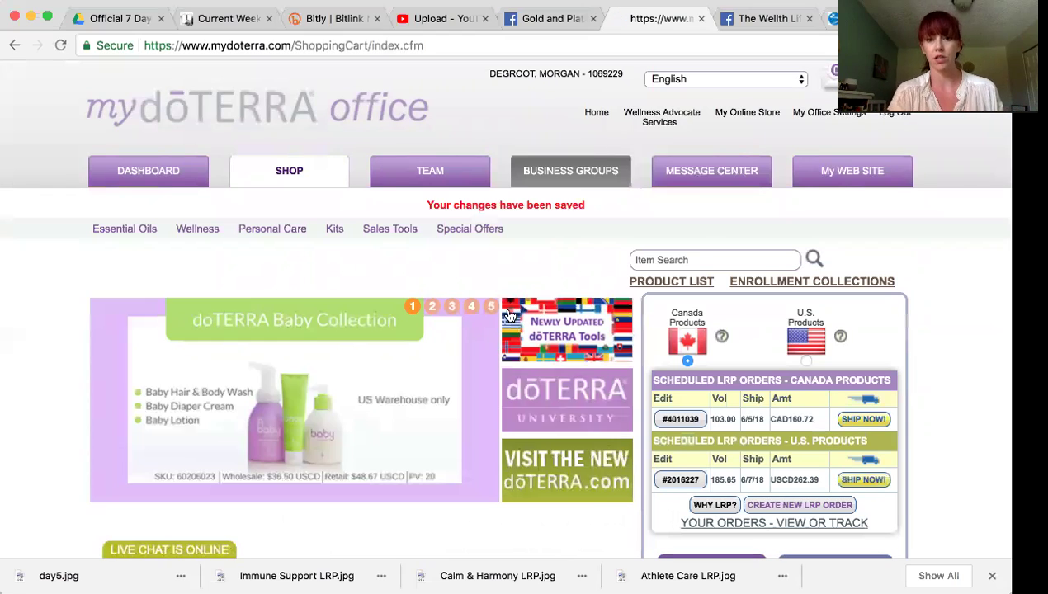
left_click_drag(425, 204, 600, 209)
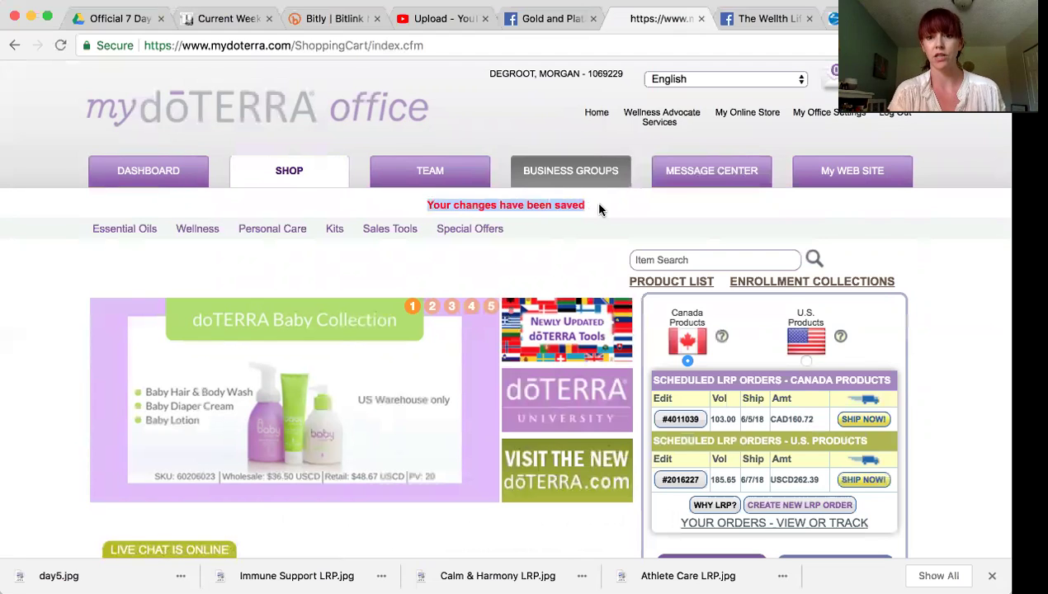
left_click(617, 208)
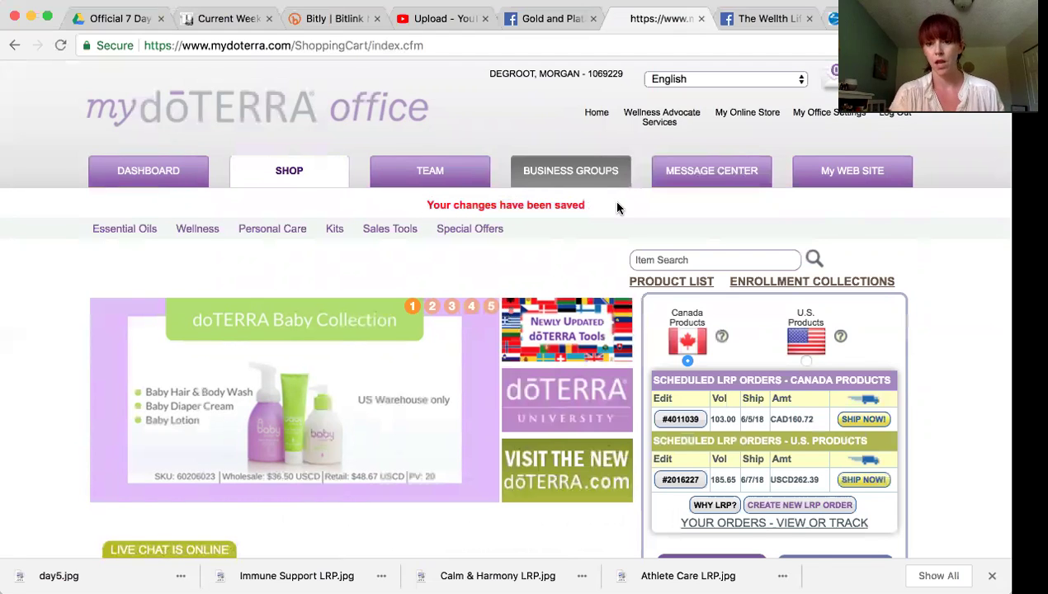
- Reopen the scheduled Canada LRP order and quick-add CA Peppermint Beadlets by searching for "peppermint"
scroll(618, 208, "down", 3)
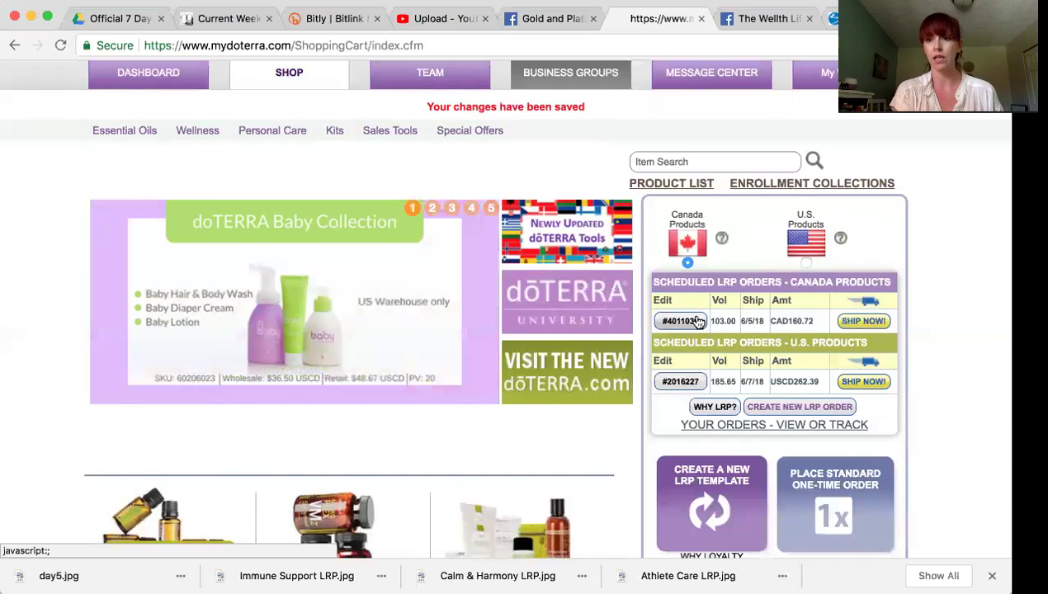
left_click(675, 325)
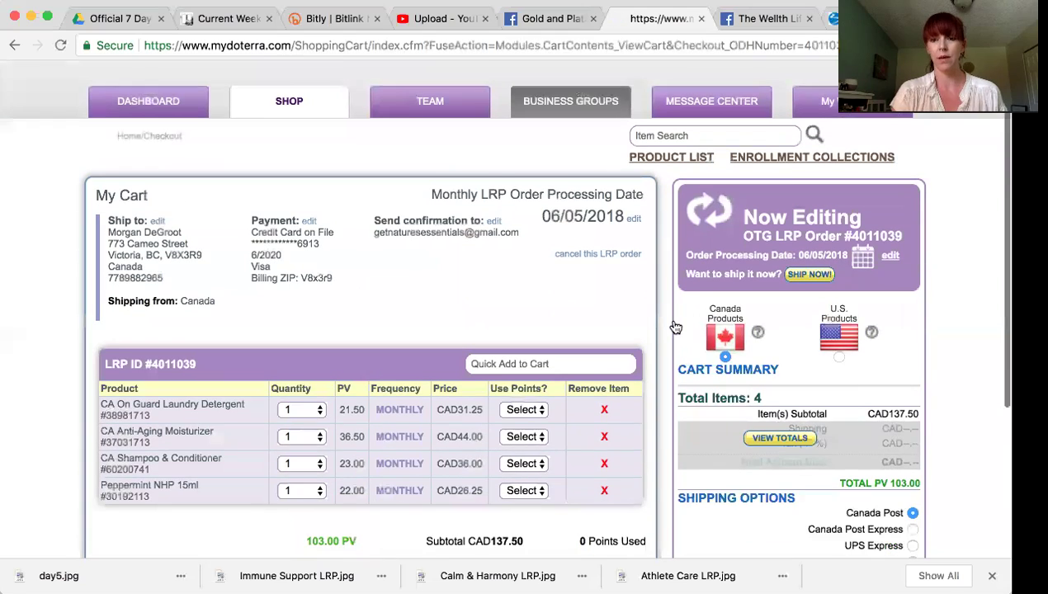
scroll(675, 327, "down", 4)
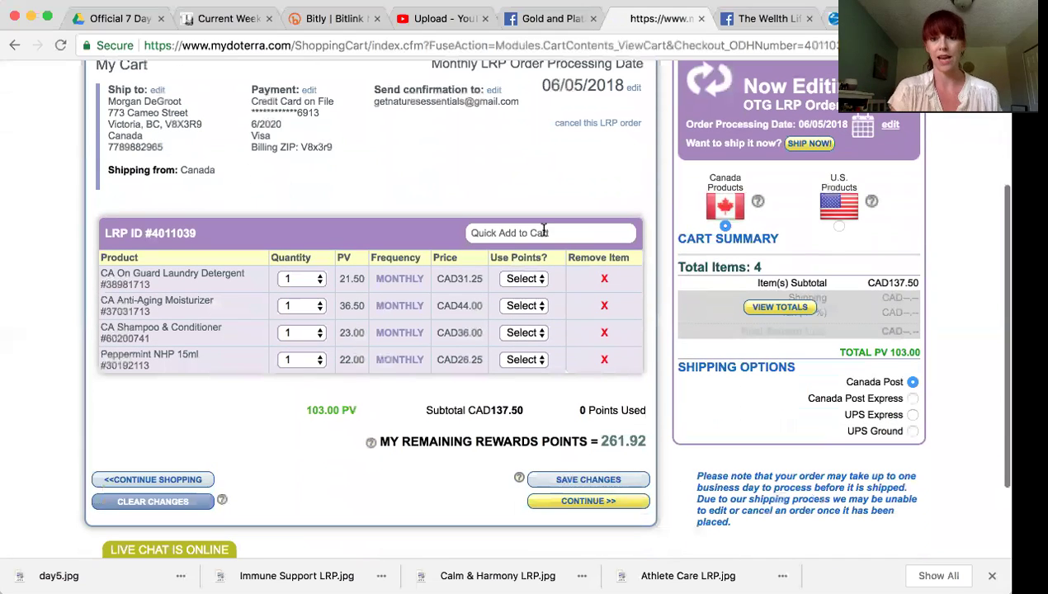
left_click(543, 233)
type("peppermint")
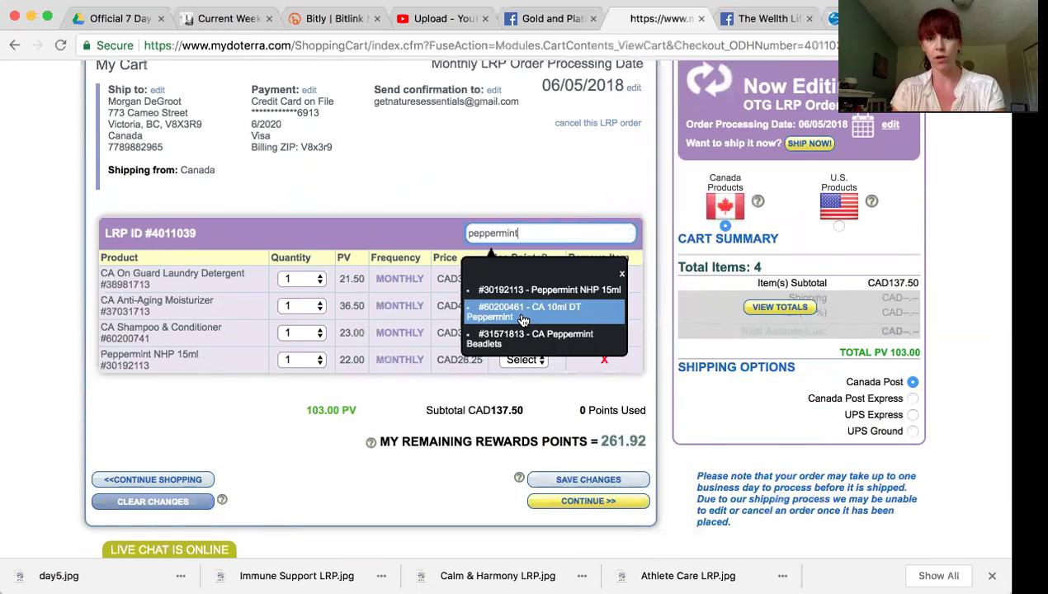
left_click(500, 344)
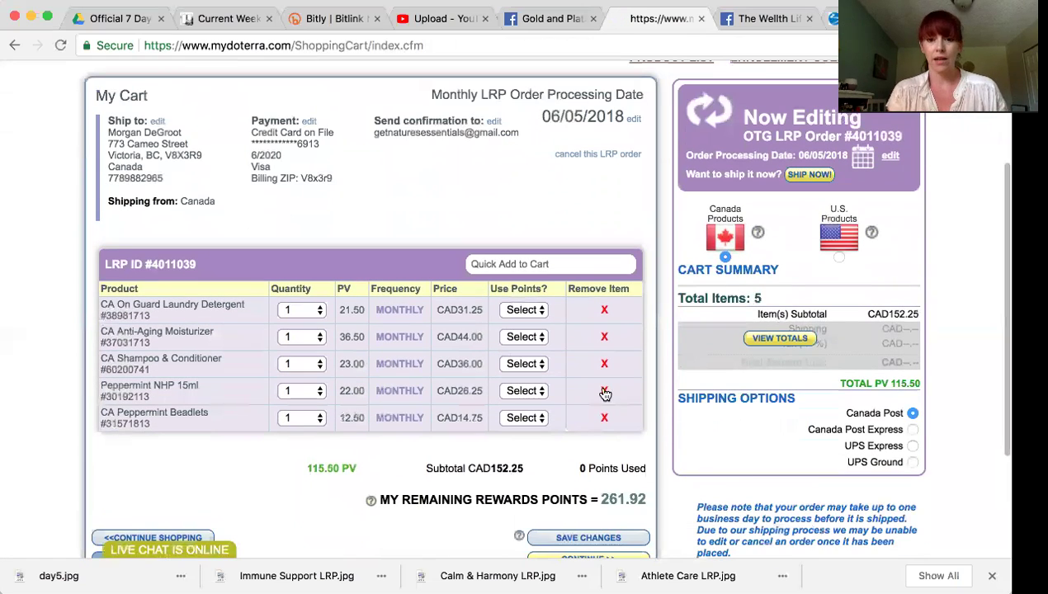
- Remove the CA On Guard Laundry Detergent from the order and save the changes, accepting less than 100 PV
scroll(516, 460, "down", 1)
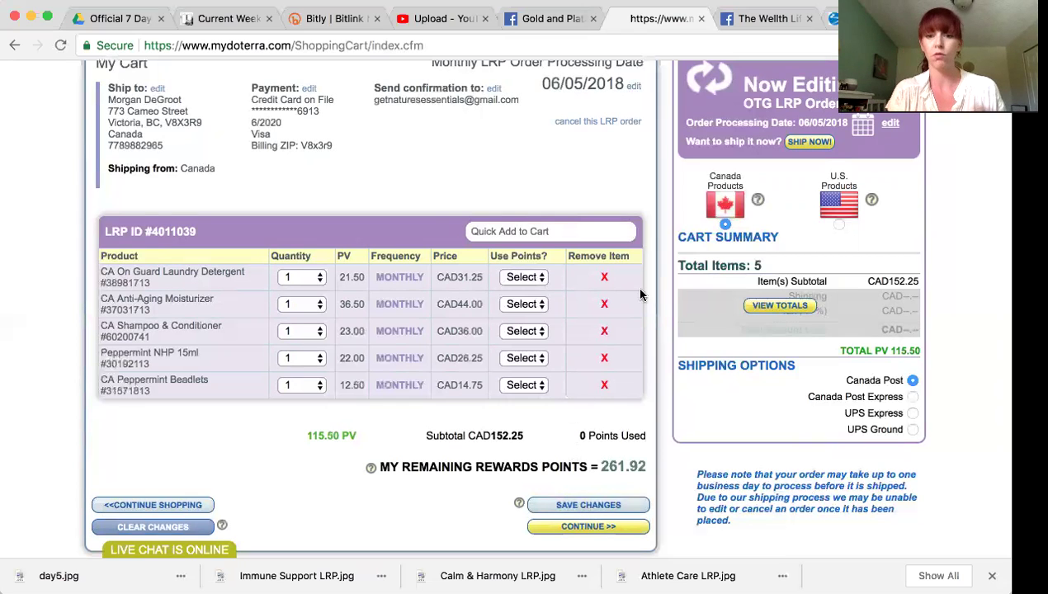
left_click(605, 277)
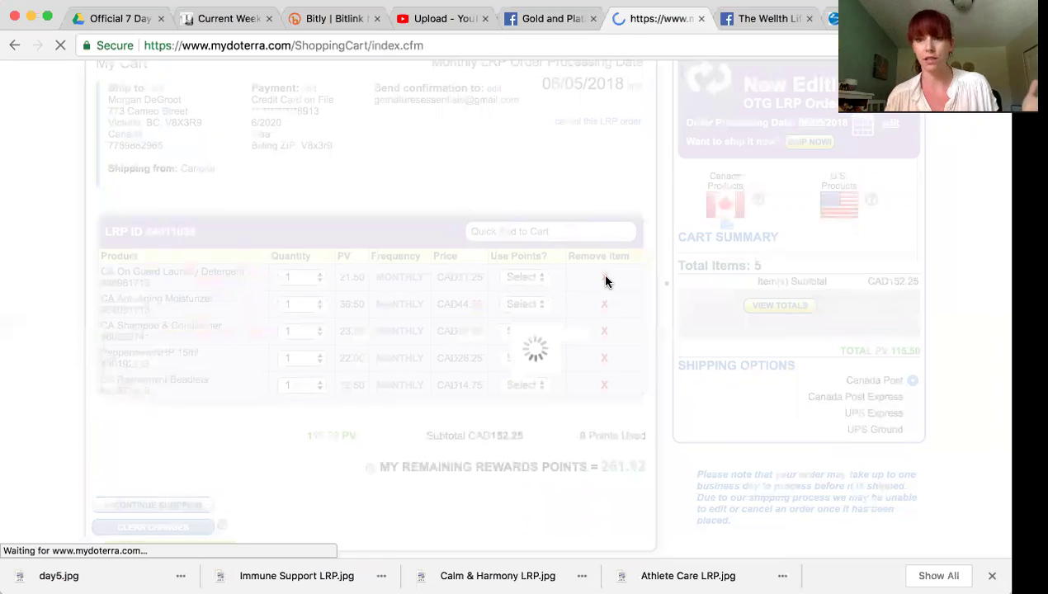
scroll(604, 282, "down", 2)
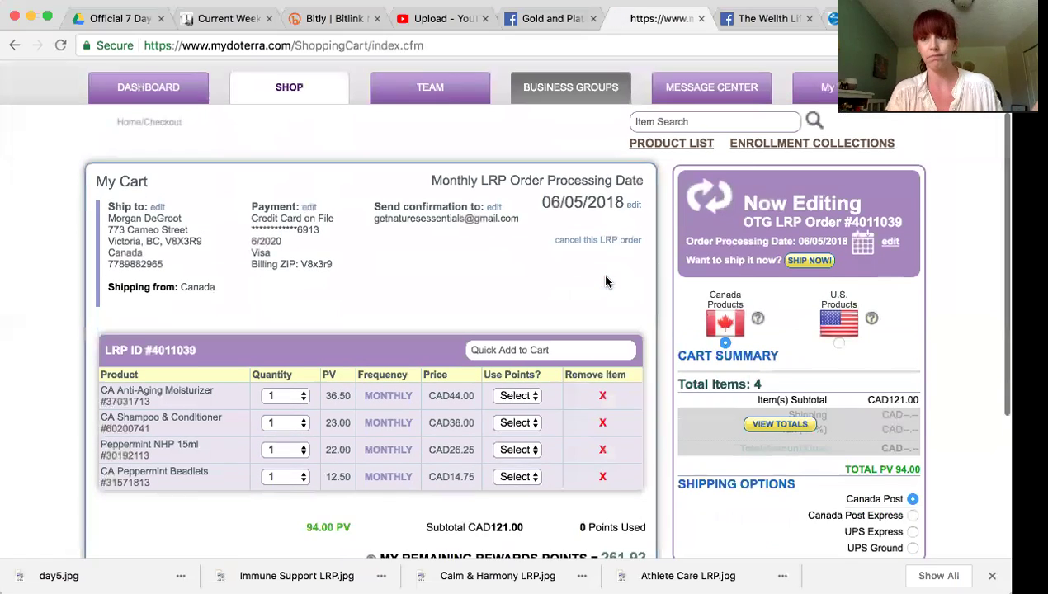
scroll(605, 282, "down", 5)
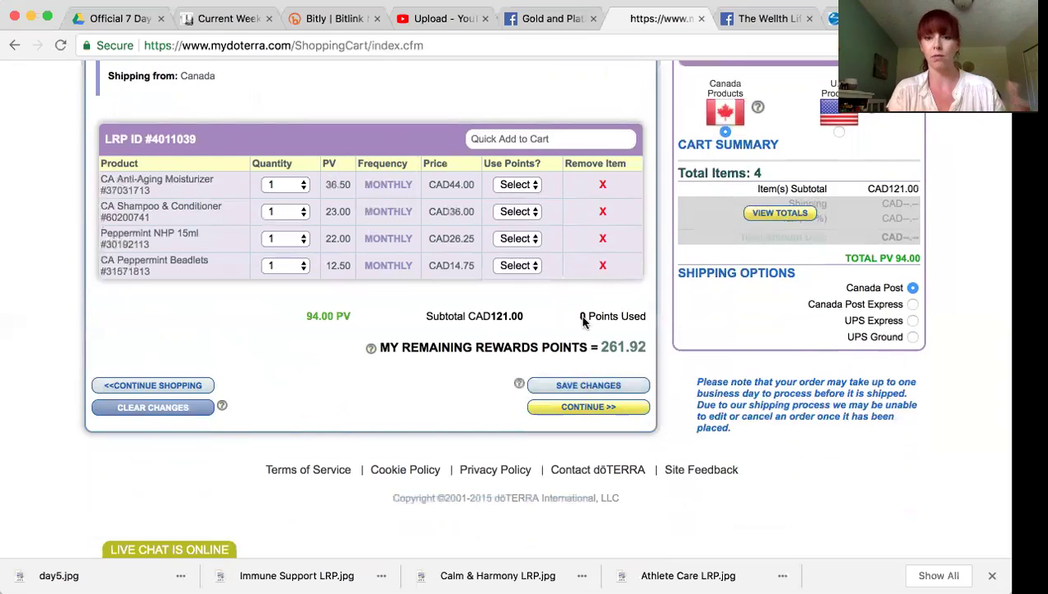
left_click(588, 386)
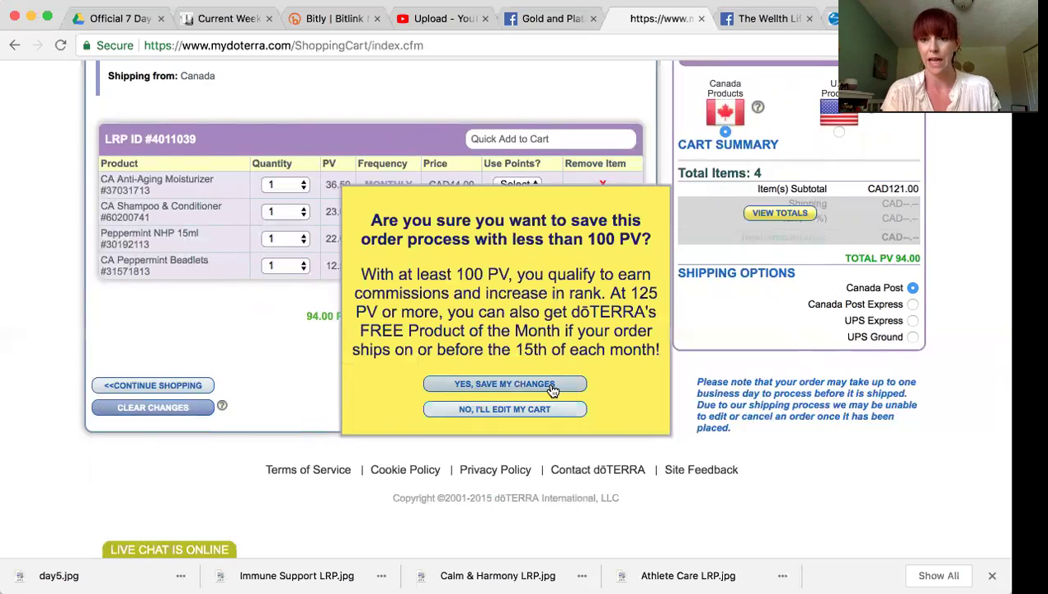
left_click(552, 390)
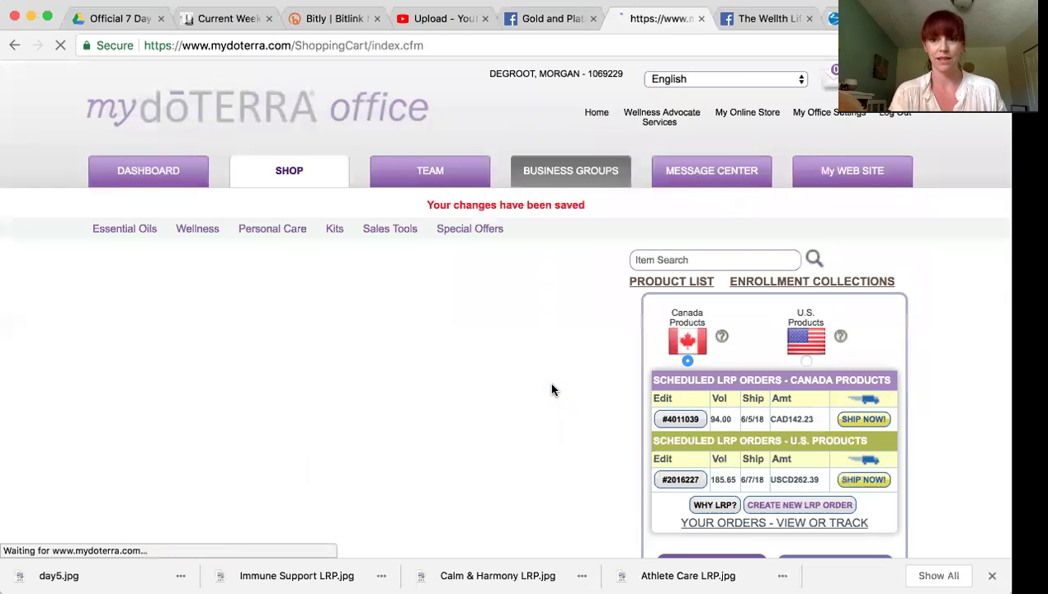
- Reopen the scheduled Canada LRP order and cancel it completely
scroll(552, 389, "down", 5)
scroll(552, 389, "up", 3)
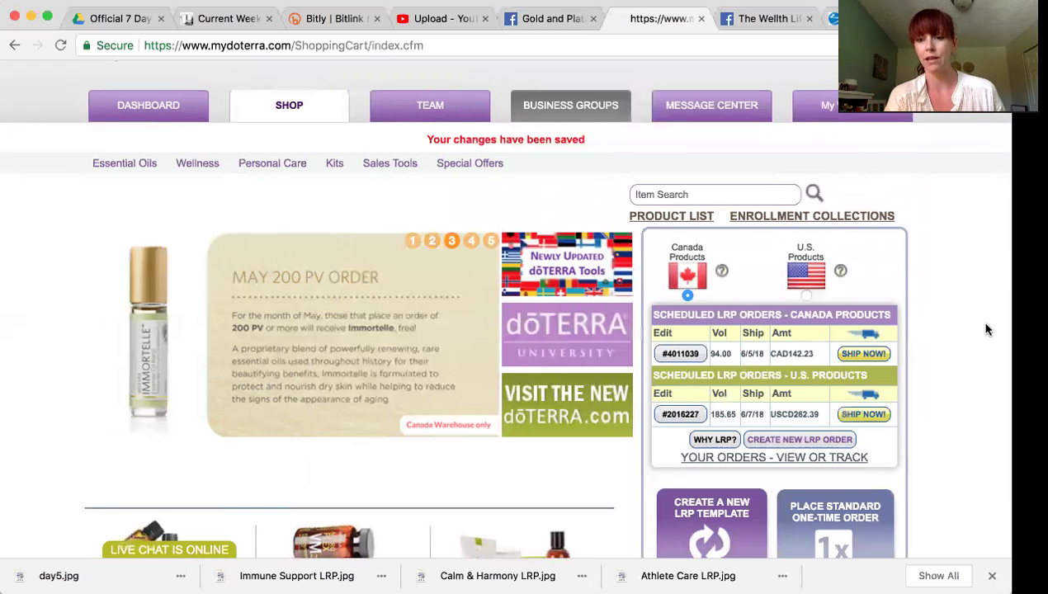
scroll(986, 330, "down", 2)
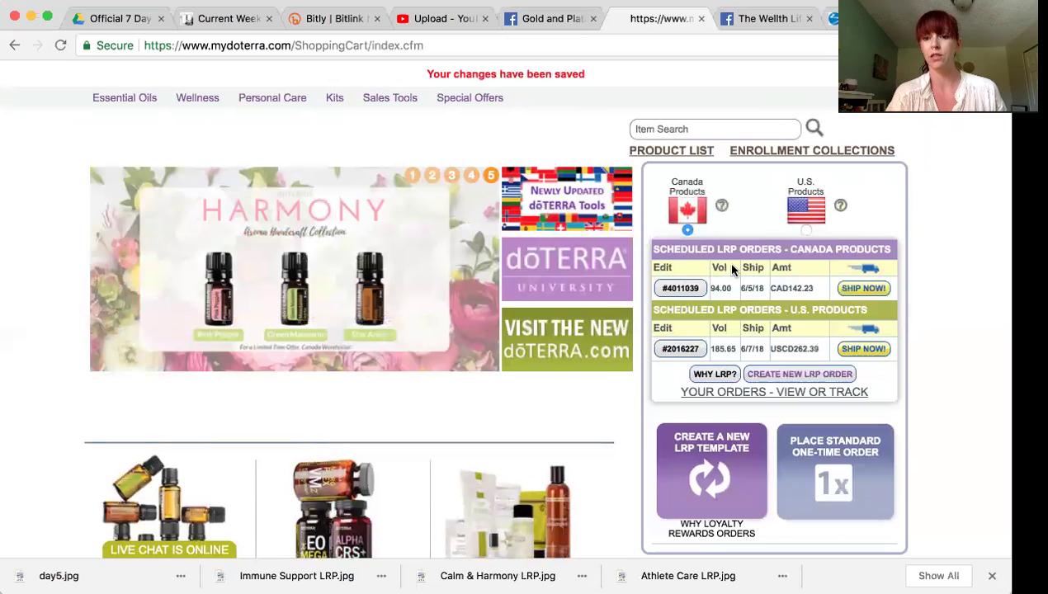
left_click(679, 290)
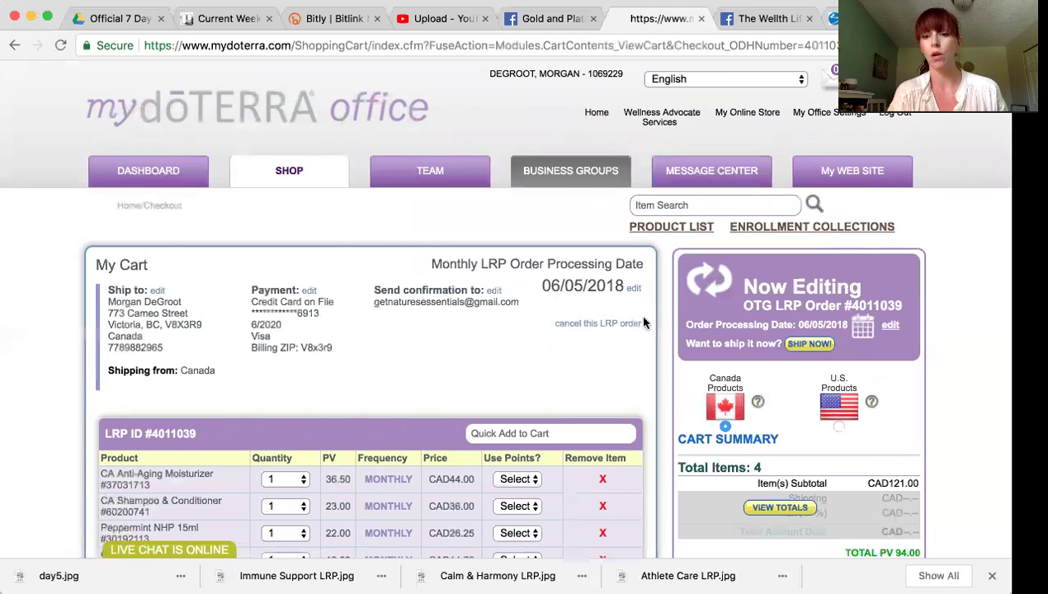
left_click(587, 326)
left_click(577, 414)
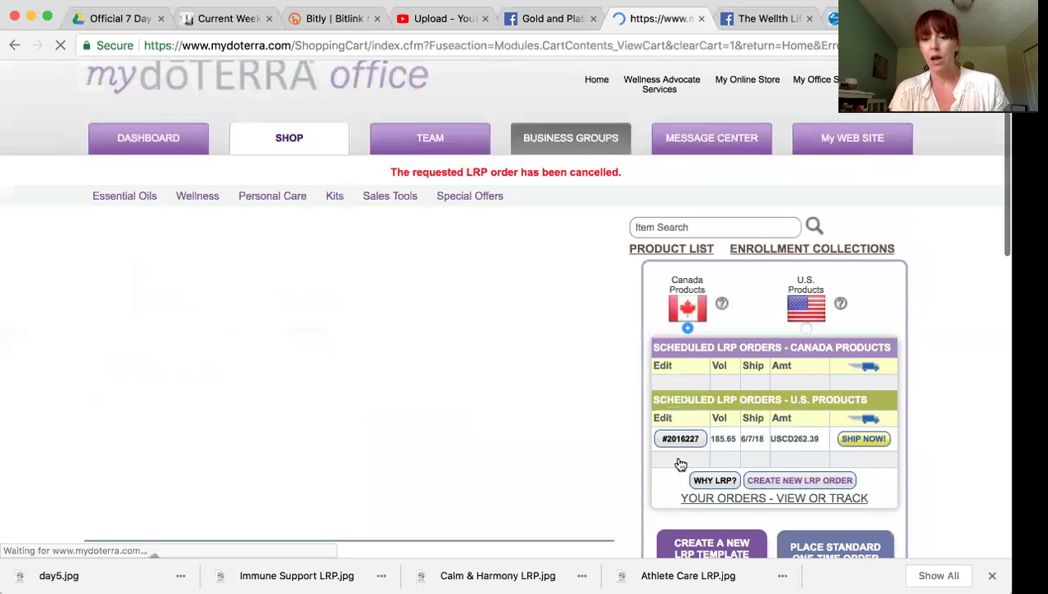
scroll(694, 437, "down", 2)
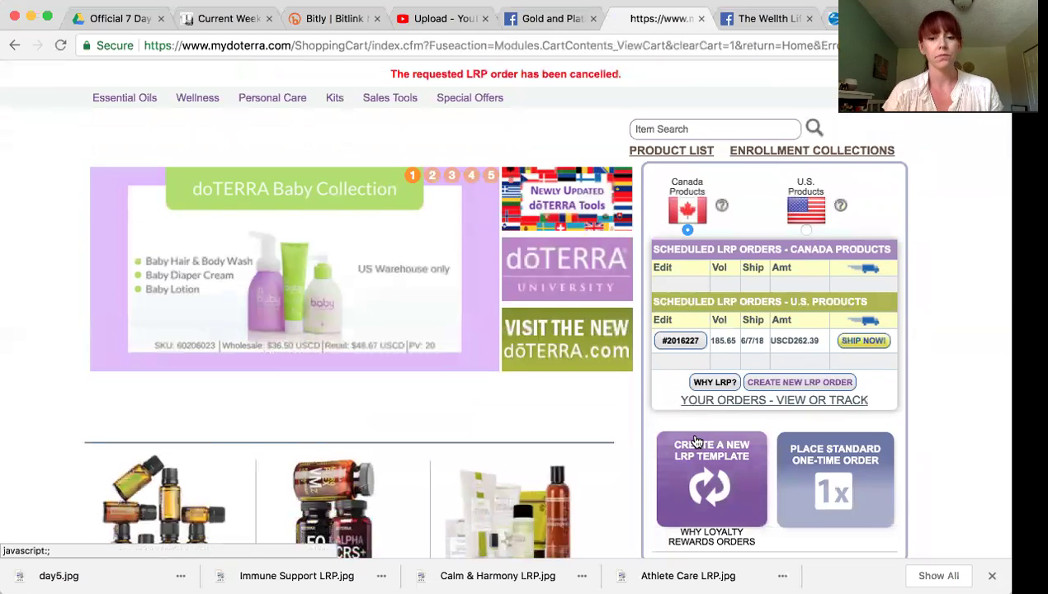